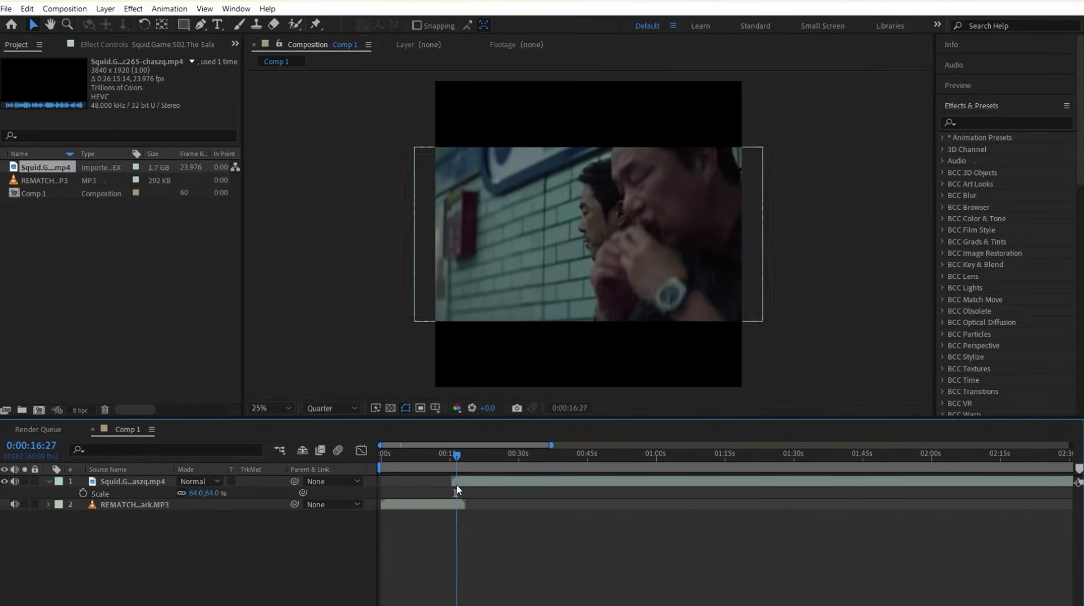
Slide the episode footage later and scrub to the scenes to cut into three clips
left_click_drag(457, 486, 489, 483)
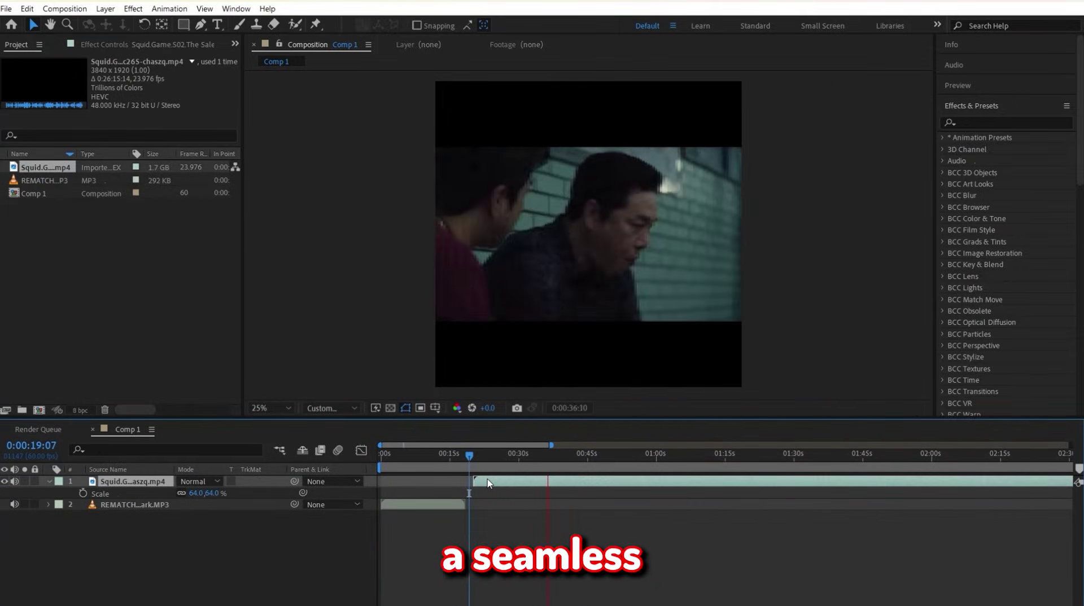
left_click(626, 455)
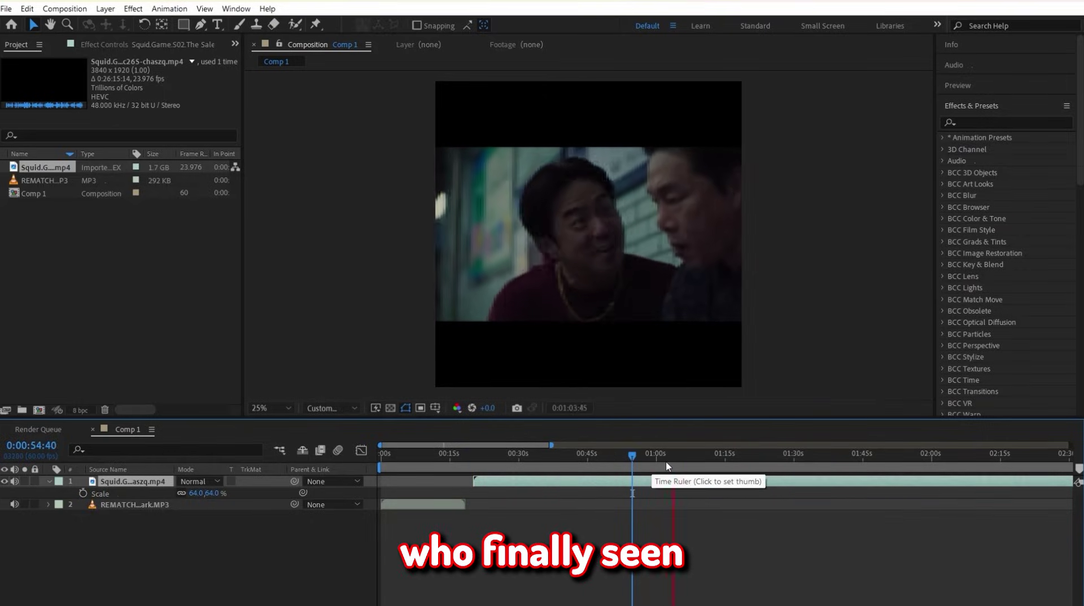
left_click(703, 469)
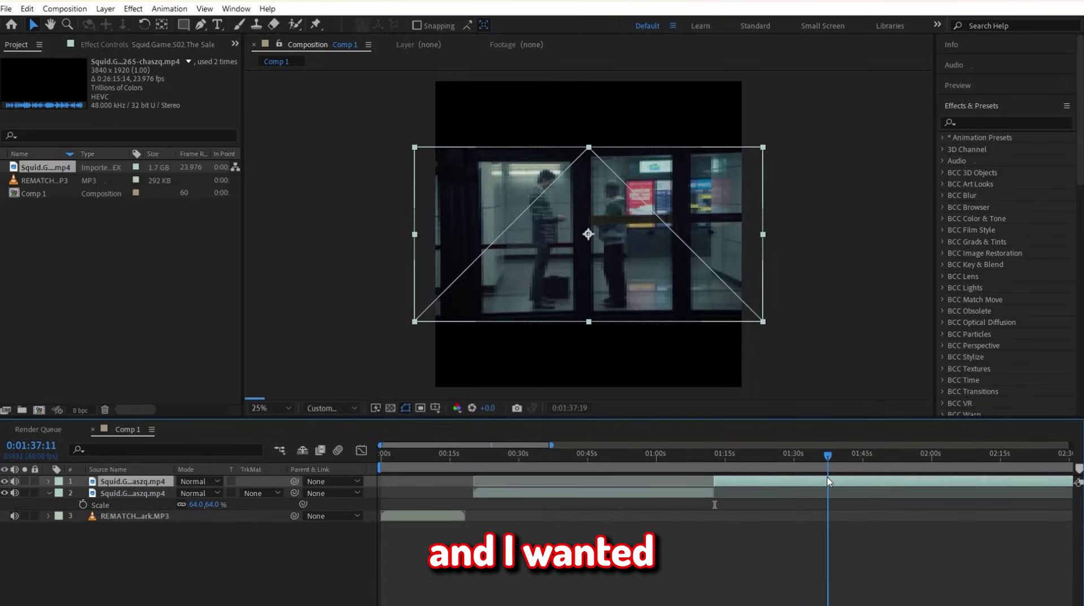
left_click_drag(411, 456, 609, 465)
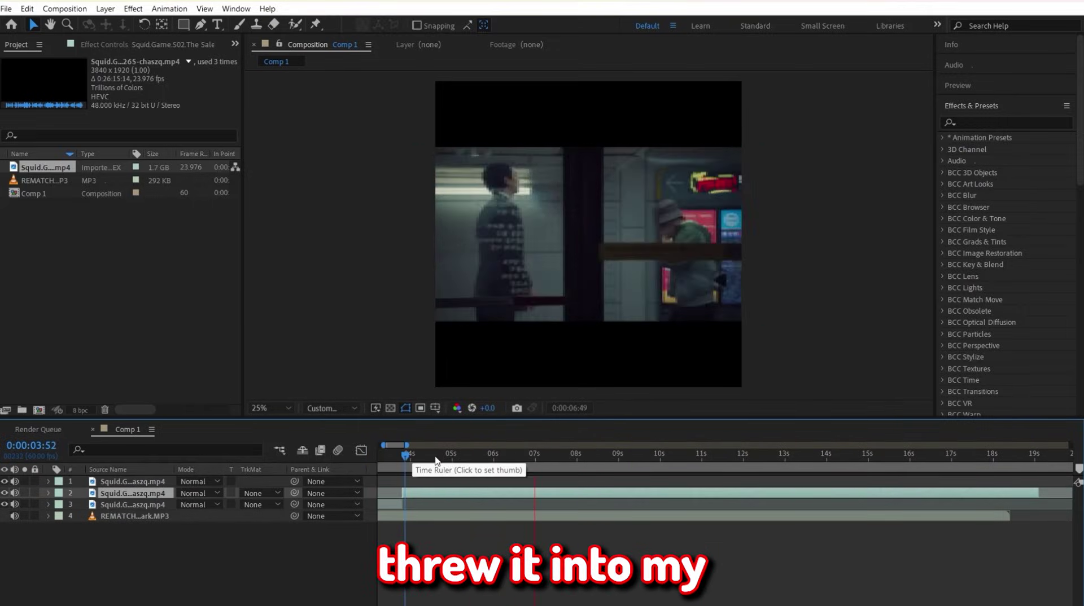
left_click_drag(435, 460, 725, 465)
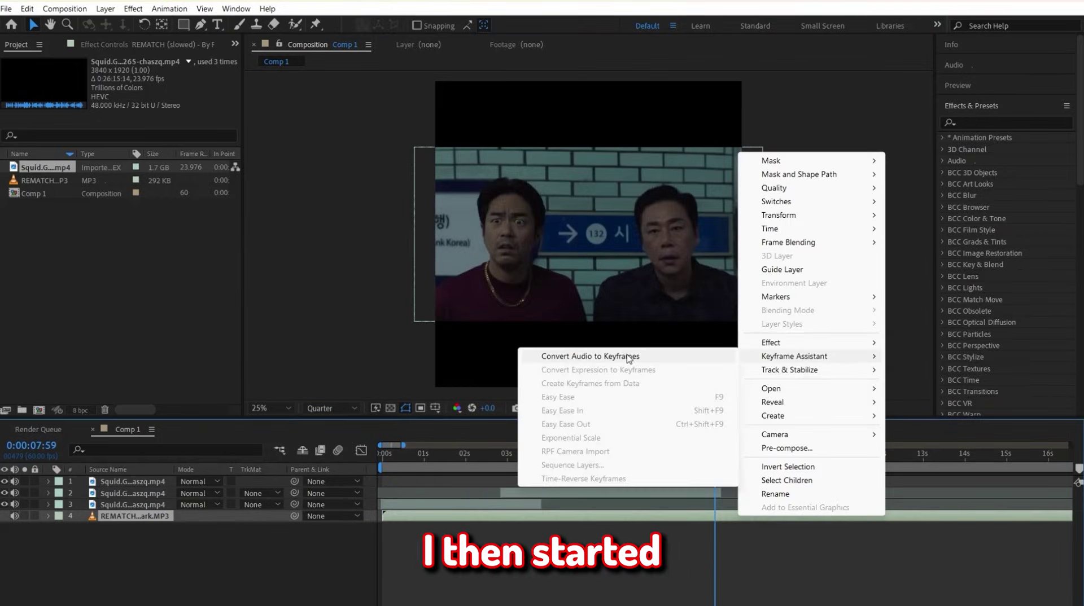
Convert the music to audio amplitude keyframes, show them as curves, and find the beat drop
left_click(600, 352)
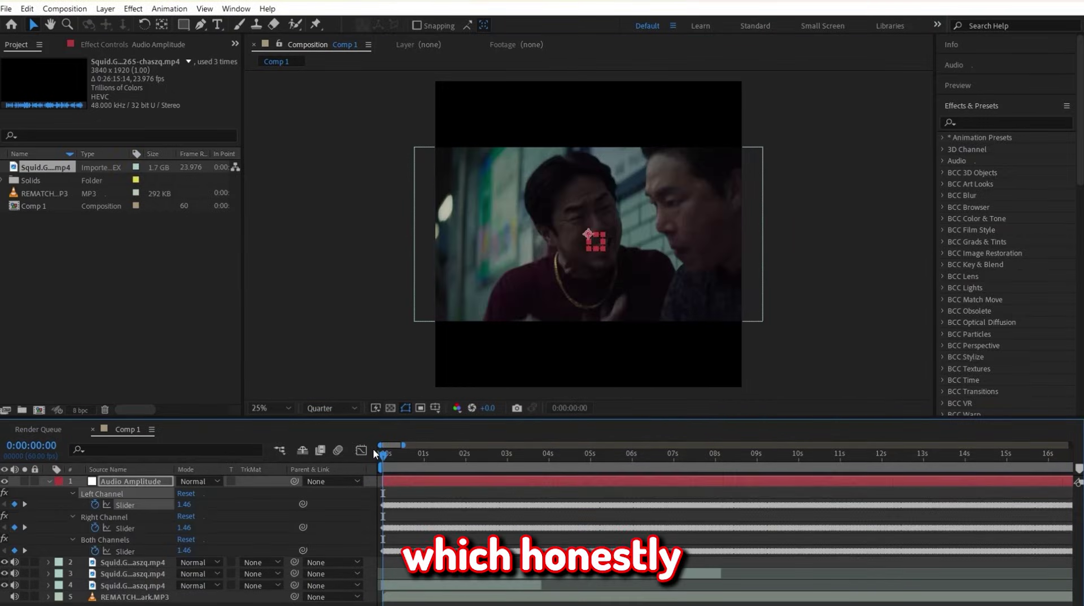
left_click(360, 450)
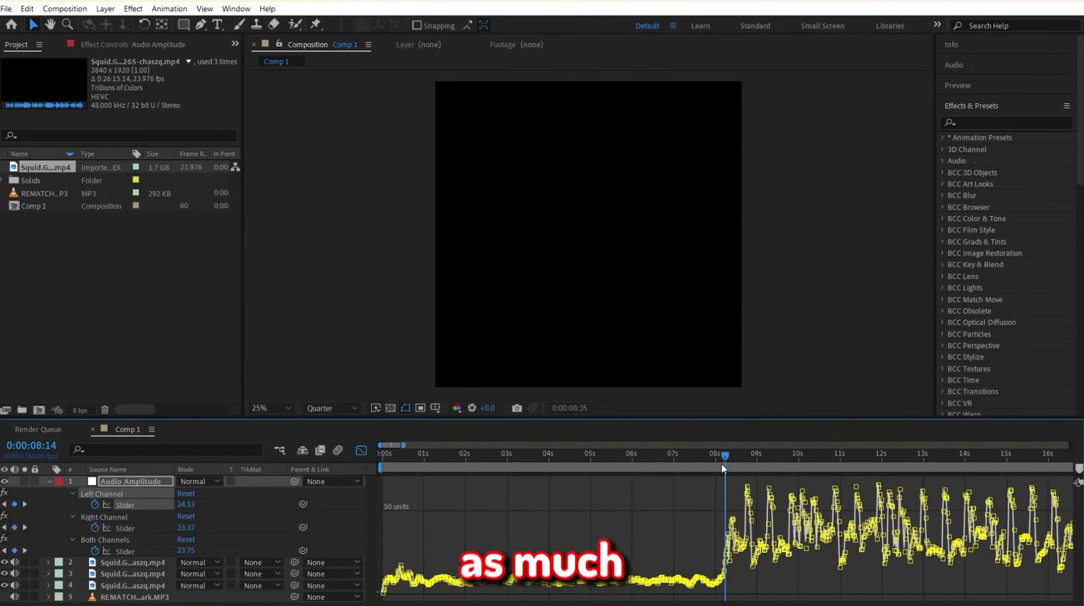
left_click_drag(720, 462, 732, 462)
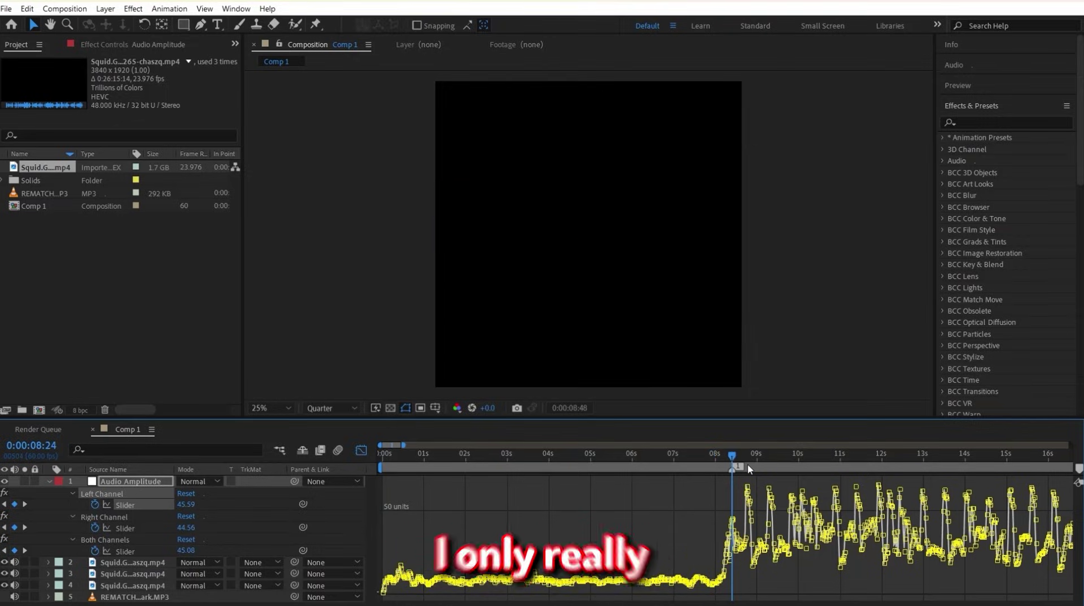
Mark each beat of the drop with a marker during playback
key("KP_Multiply")
scroll(659, 489, "right", 3)
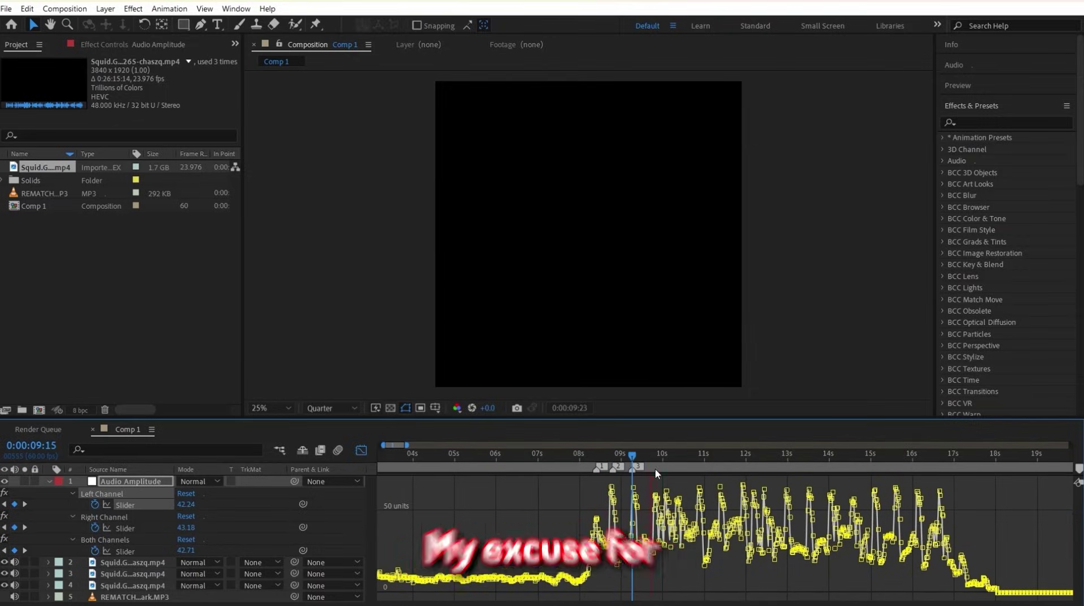
key("KP_Multiply")
key("KP_Multiply")
key("KP_Multiply")
key("KP_Multiply")
key("KP_Multiply")
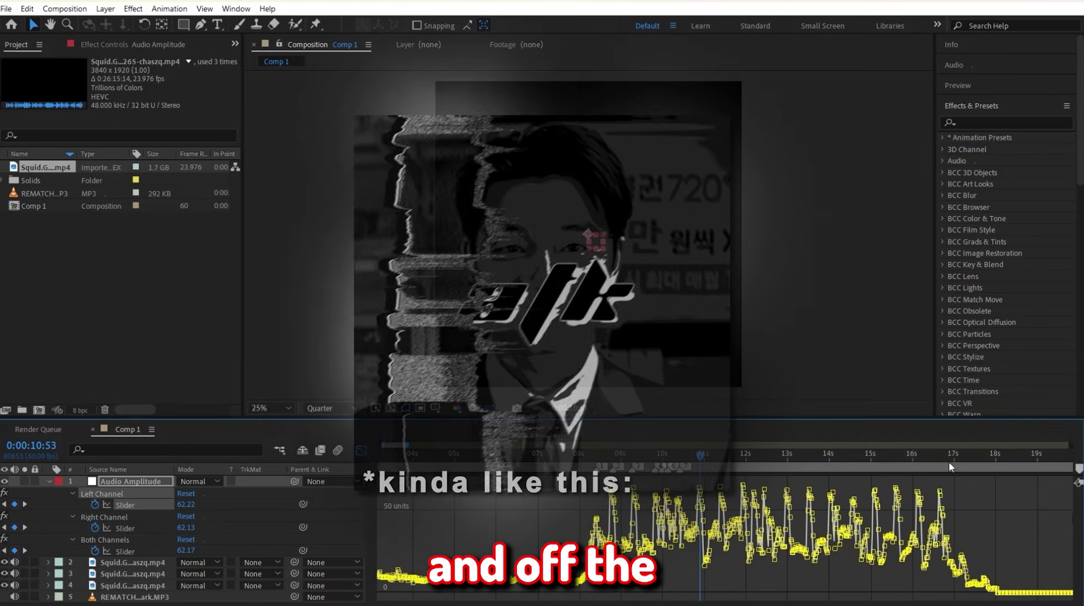
key("KP_Multiply")
key("KP_Multiply")
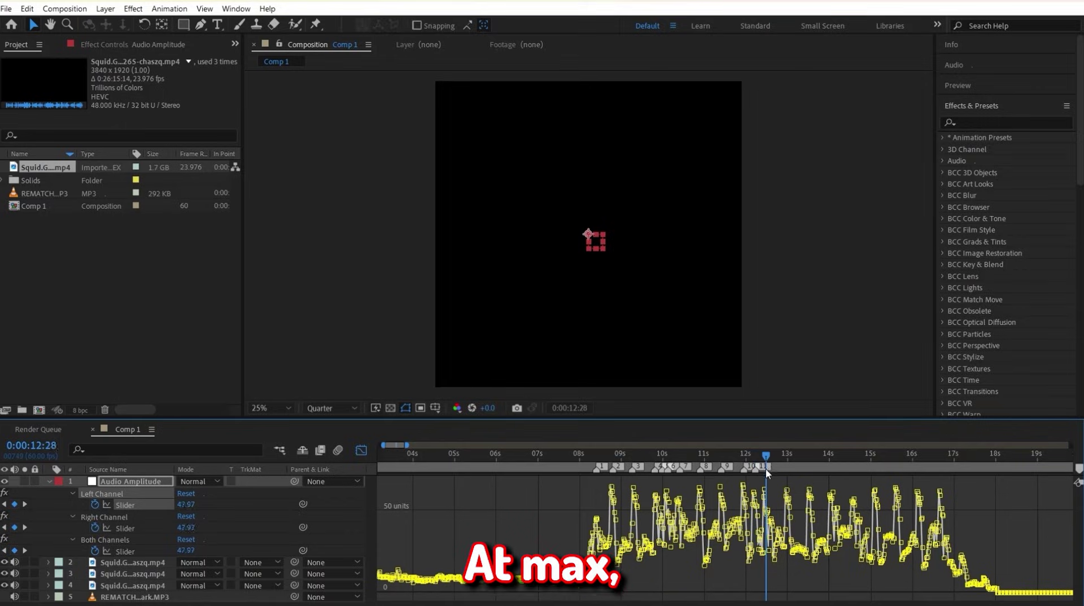
key("KP_Multiply")
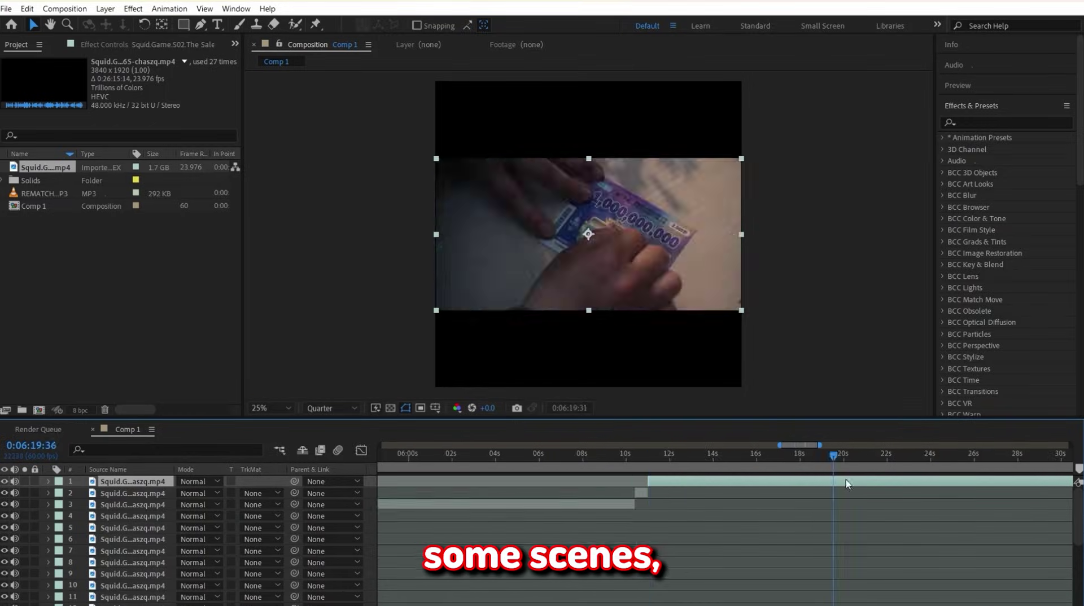
Set the time for the next scene to cut from the episode
left_click(703, 456)
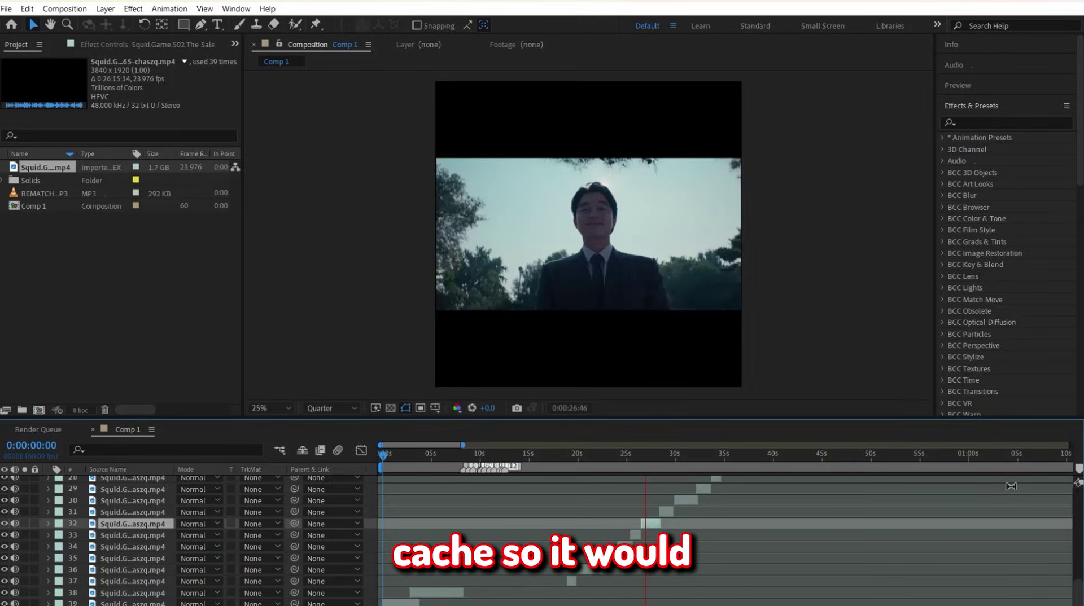
scroll(888, 562, "up", 9)
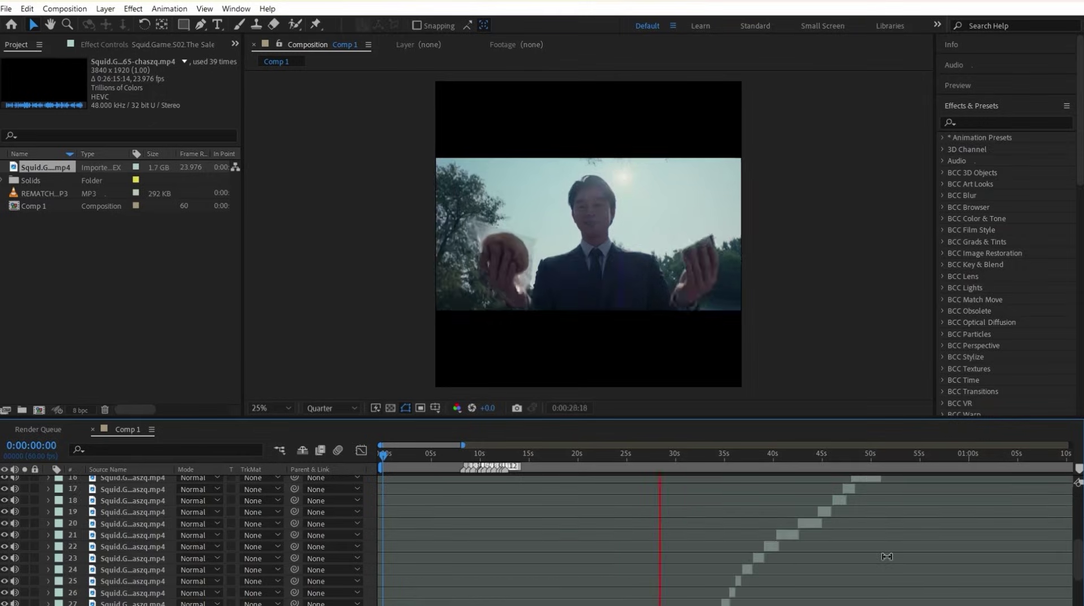
scroll(886, 557, "right", 5)
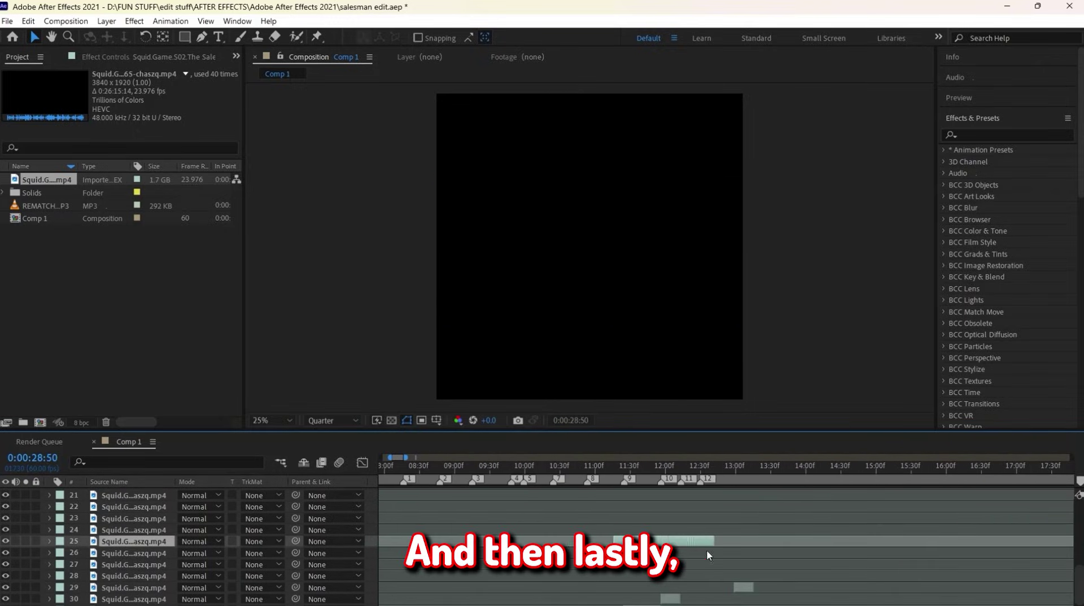
Move a clip lower in the layer stack, align its start, and select the 12-second clip
left_click_drag(145, 602, 136, 556)
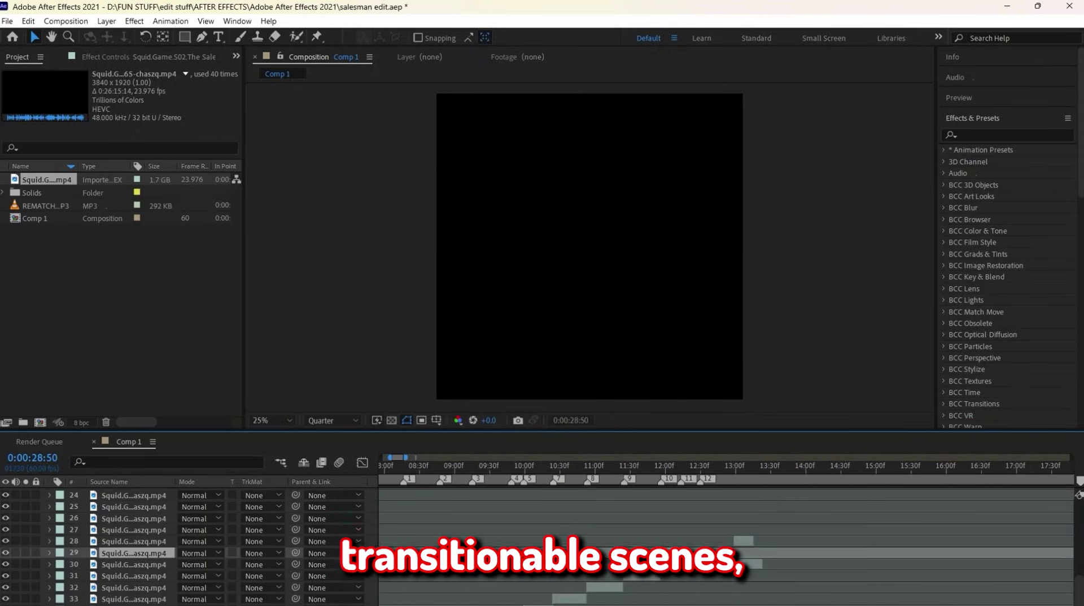
left_click(680, 467)
left_click(664, 468)
right_click(666, 564)
left_click(669, 486)
Preview the transition around the 12-second cut
left_click(670, 468)
left_click(646, 468)
key("space")
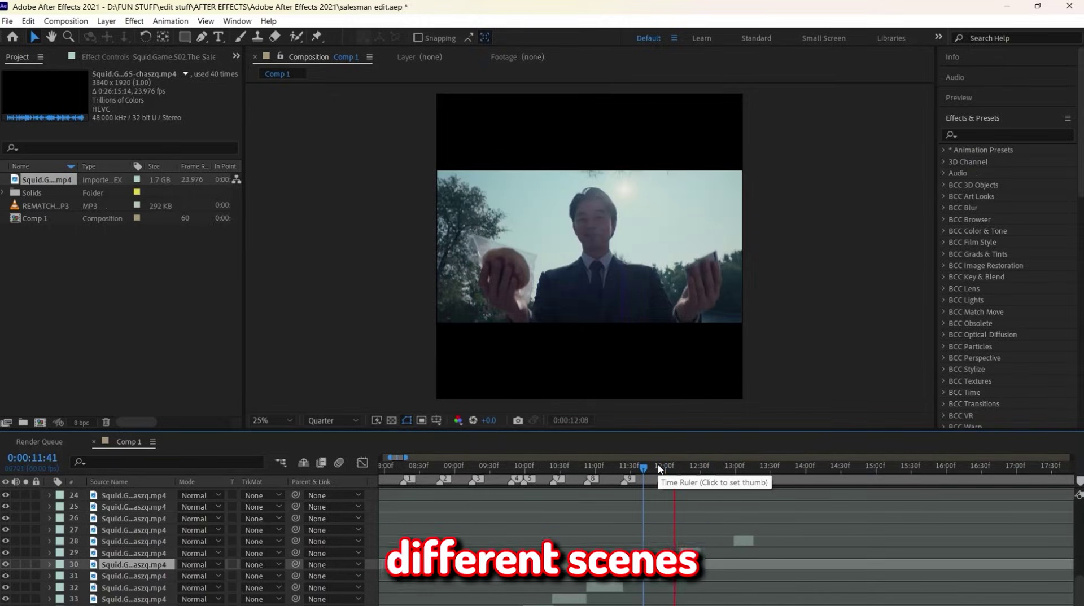
key("space")
key("space")
left_click(663, 467)
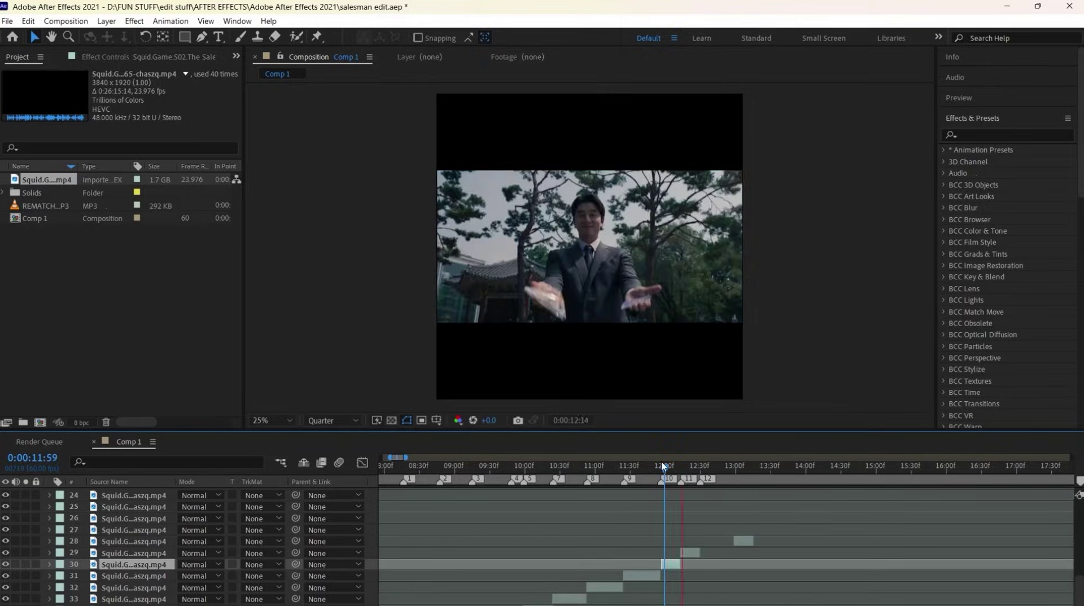
Time-reverse the clip at the 12-second cut so it plays backwards
right_click(690, 552)
mouse_move(813, 265)
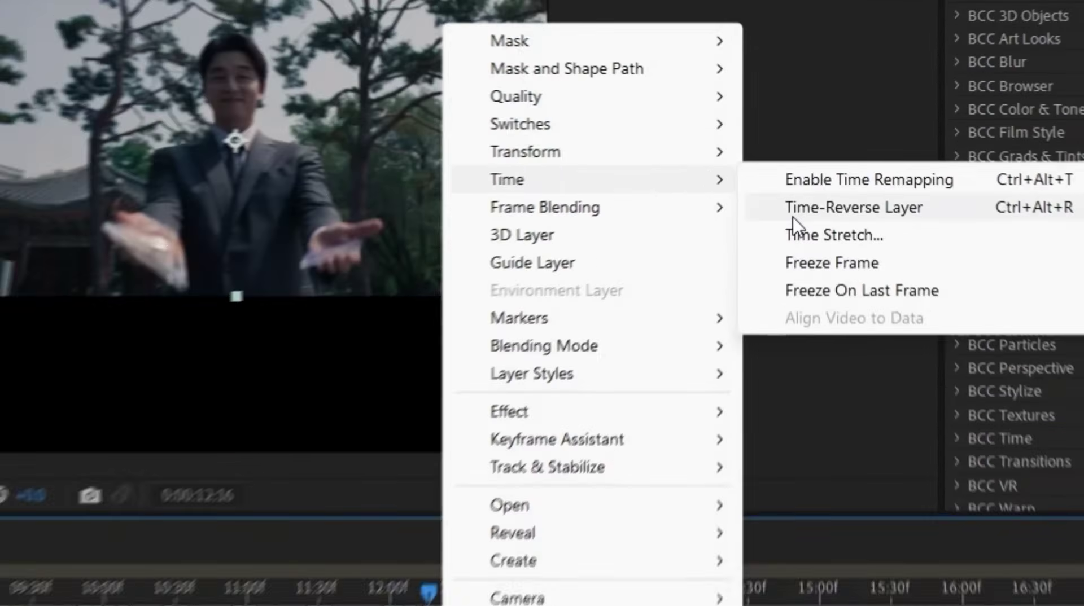
left_click(796, 211)
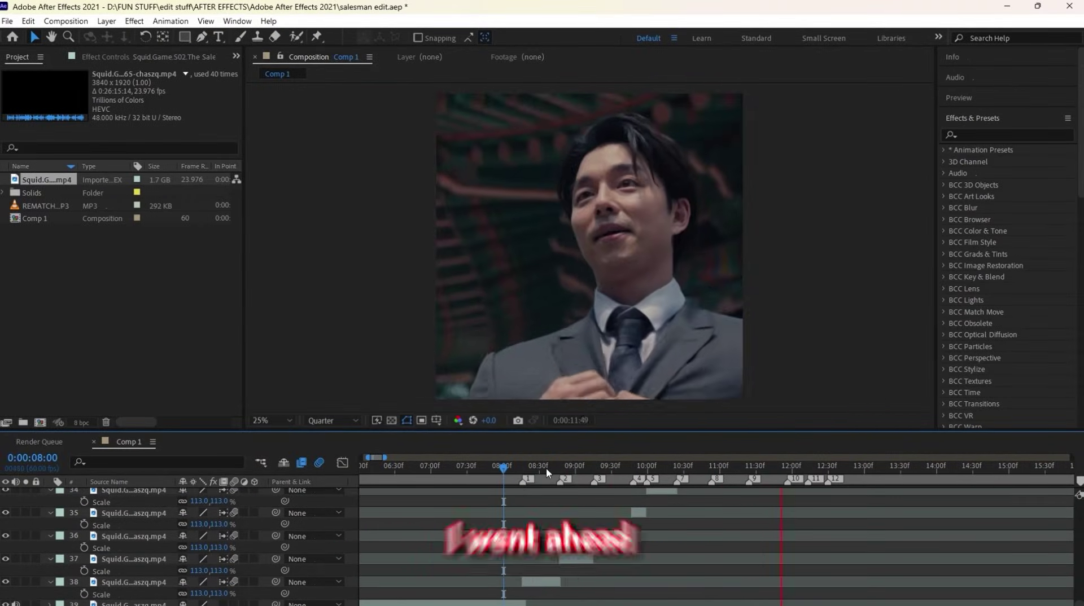
Lower the gun clip inside the vertical frame at 169% scale and scrub through the result
key("p")
left_click(544, 468)
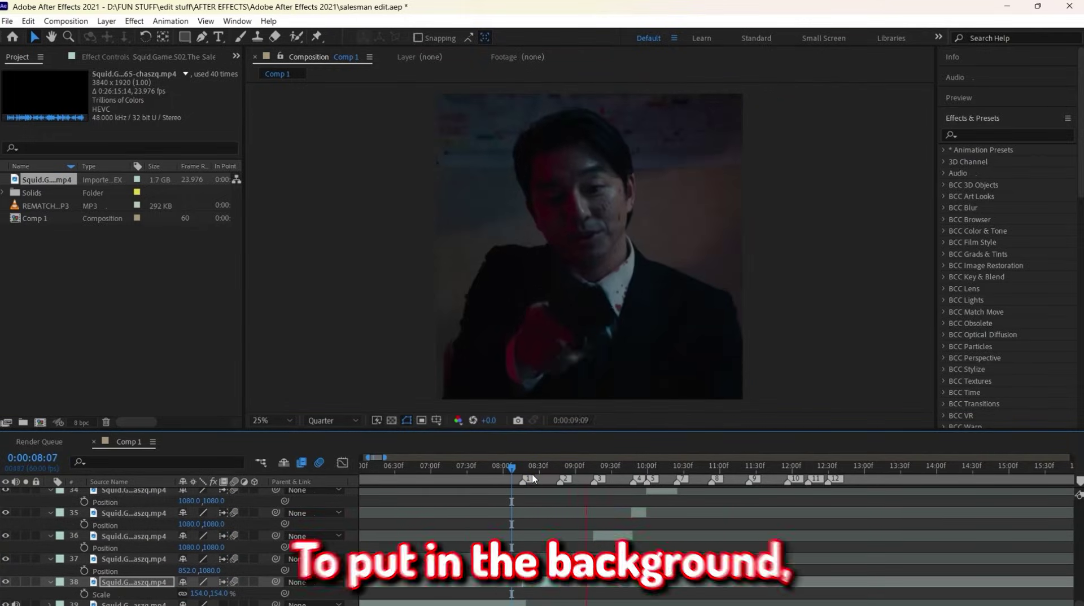
left_click(534, 479)
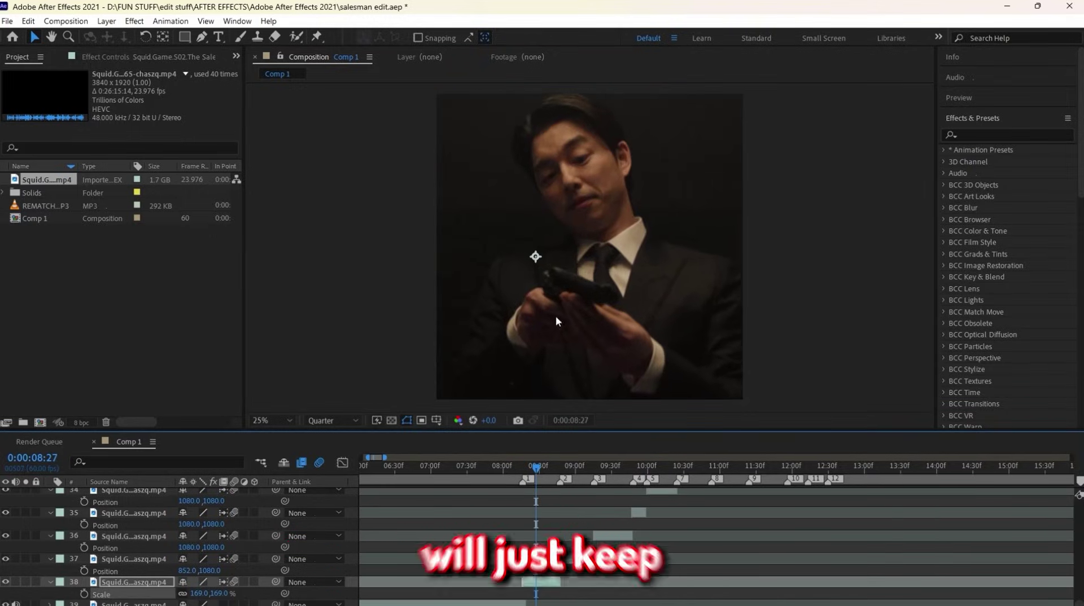
left_click_drag(576, 310, 579, 326)
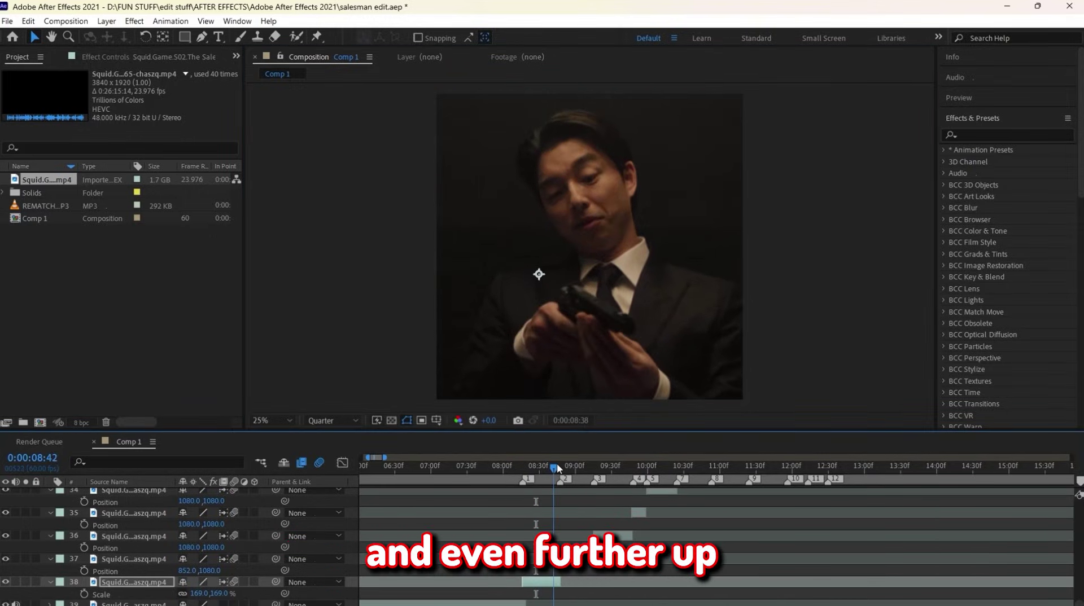
left_click_drag(557, 468, 536, 470)
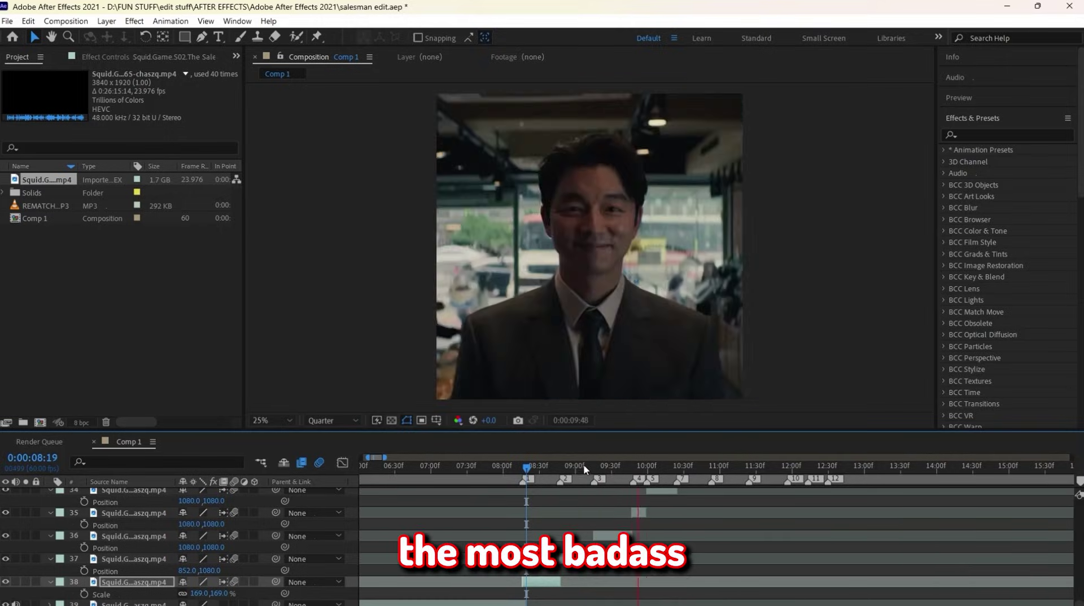
left_click(545, 468)
Duplicate the gun clip, hide the copy's video, and reveal its Audio Levels for +12 dB
key("ctrl+d")
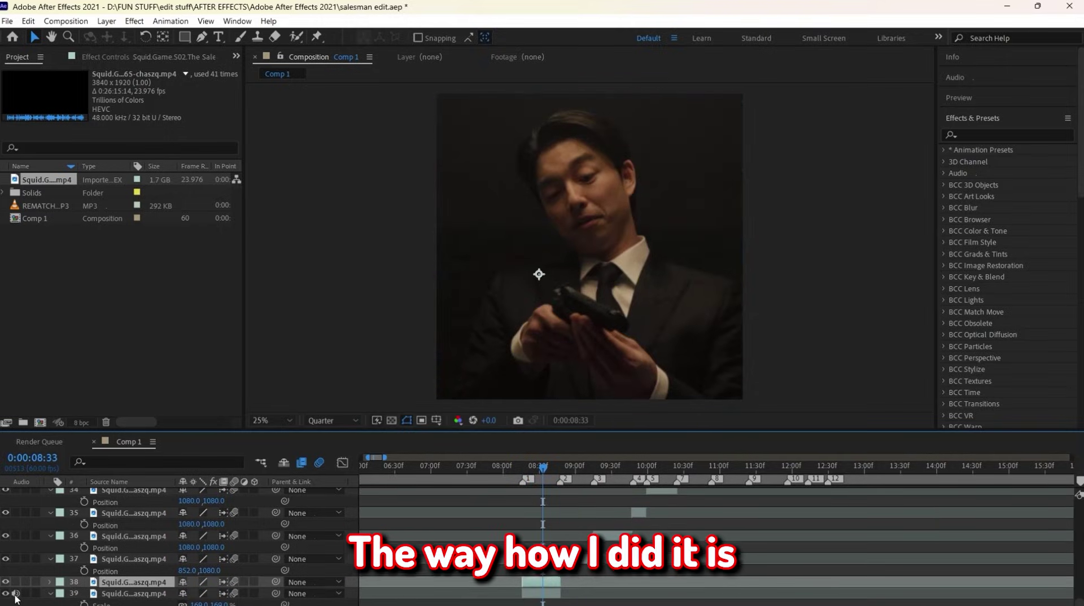
left_click(568, 590)
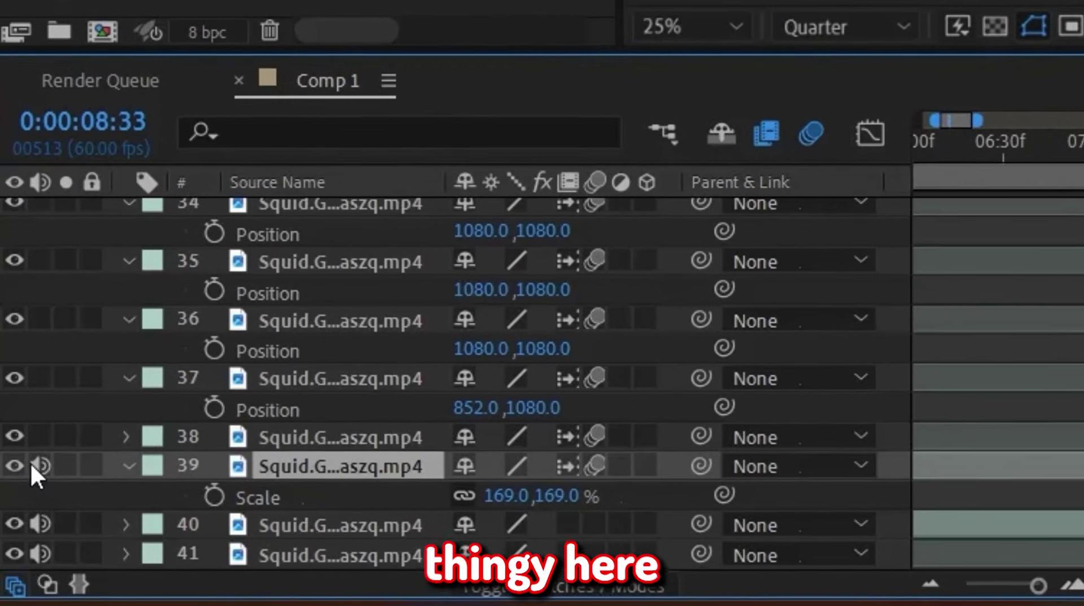
left_click(5, 593)
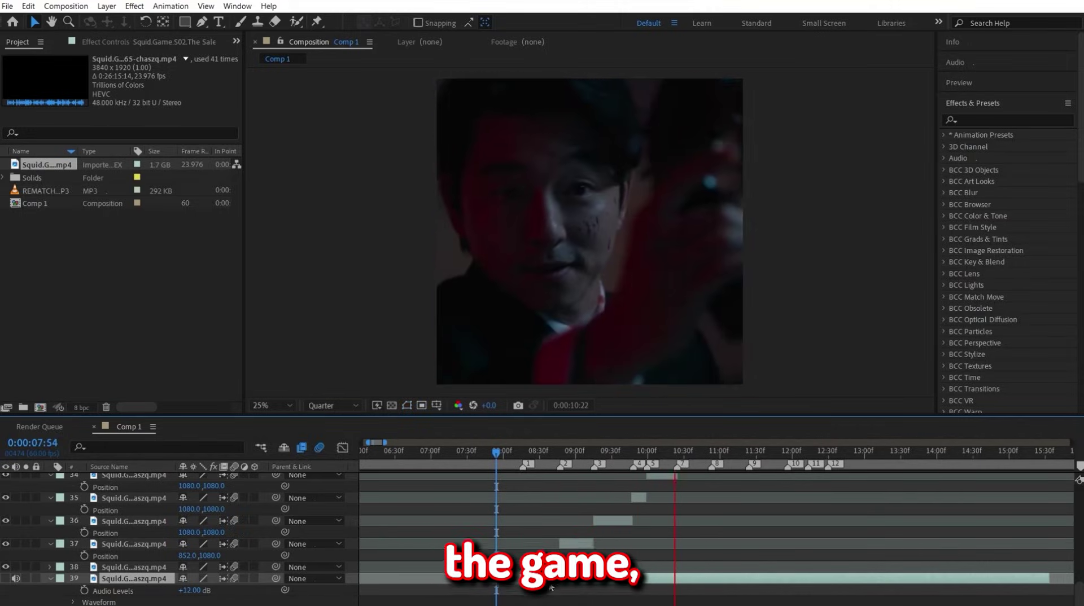
key("l")
key("l")
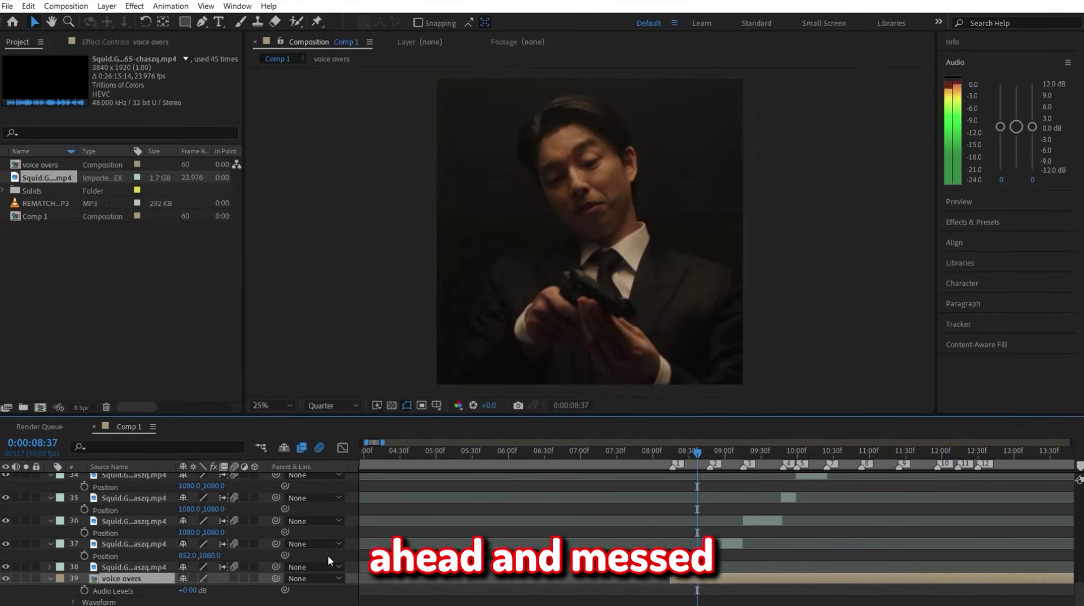
Preview the edit, then precompose the remaining clip layers one by one with Ctrl+Shift+C
key("space")
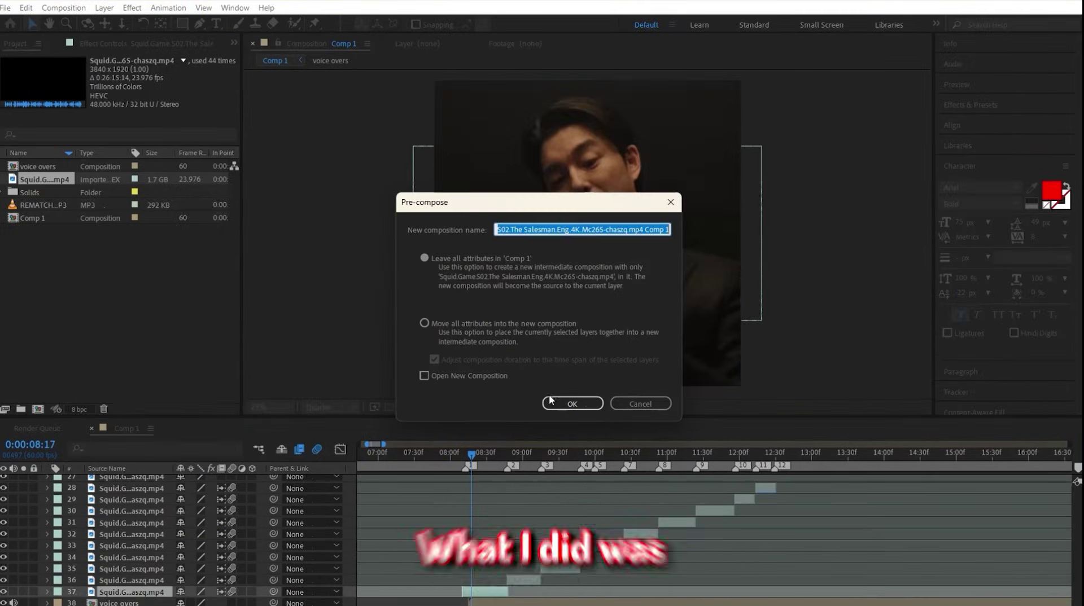
left_click(572, 404)
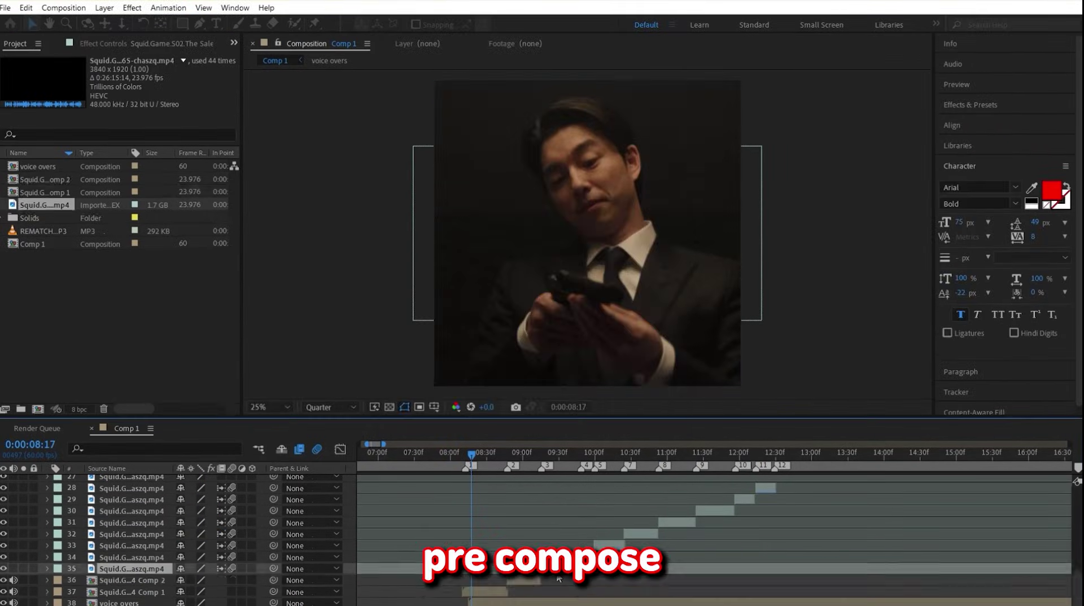
key("ctrl+shift+c")
left_click(567, 396)
key("ctrl+shift+c")
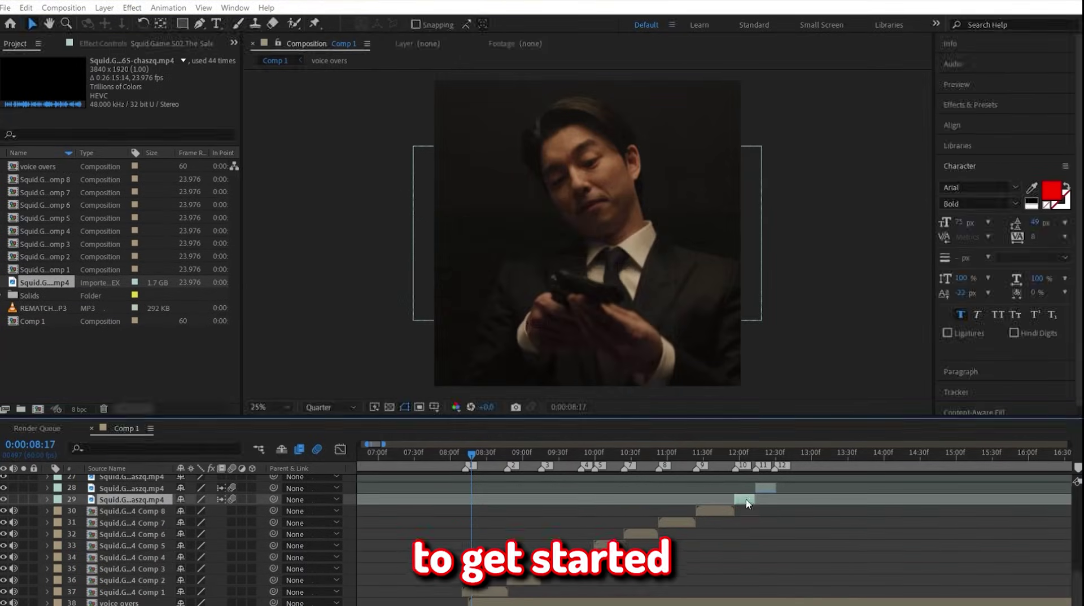
key("Return")
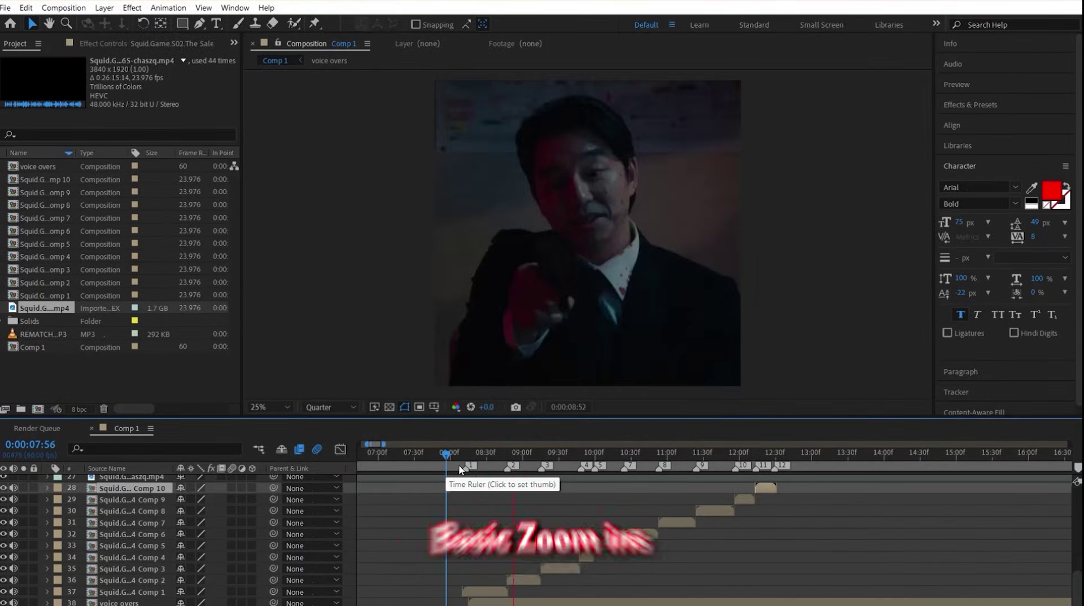
left_click(493, 473)
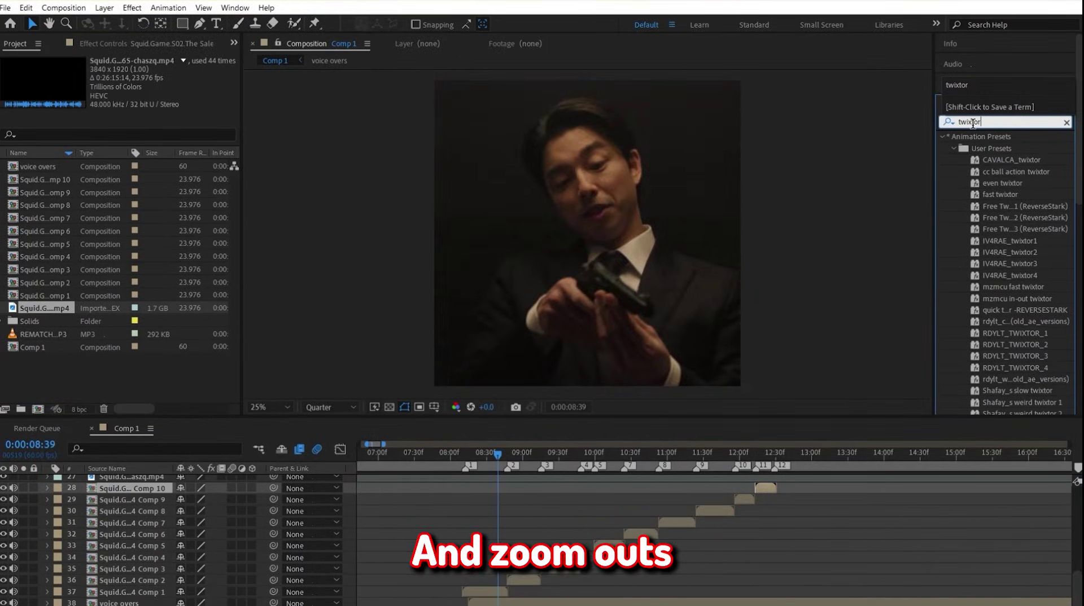
Apply Twixtor to the first clip precomp, then add S_BlurMoCurves at 8:09
scroll(1008, 323, "down", 10)
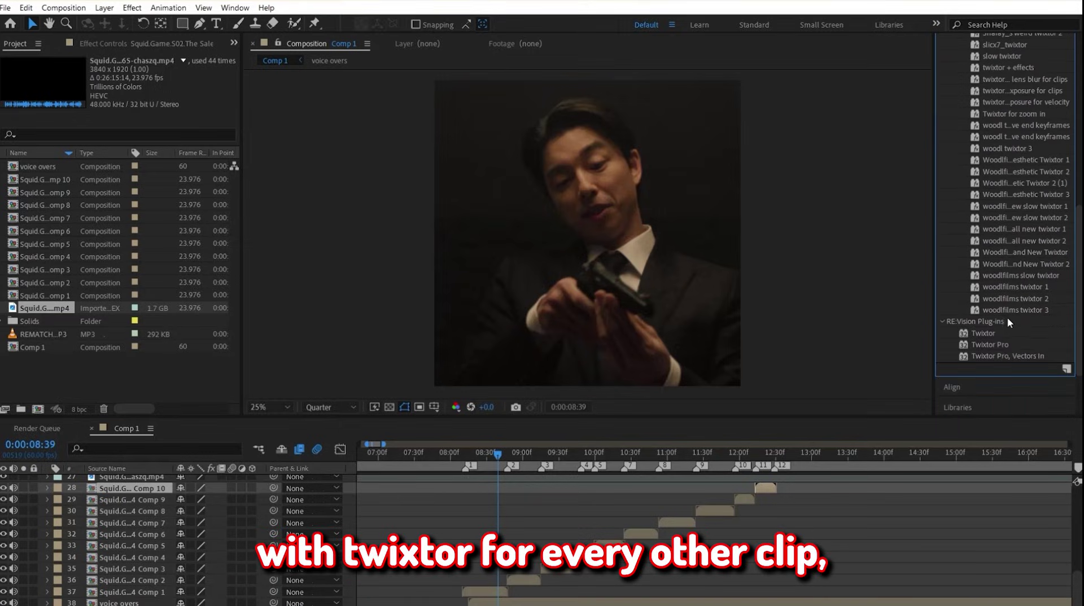
left_click_drag(975, 333, 484, 591)
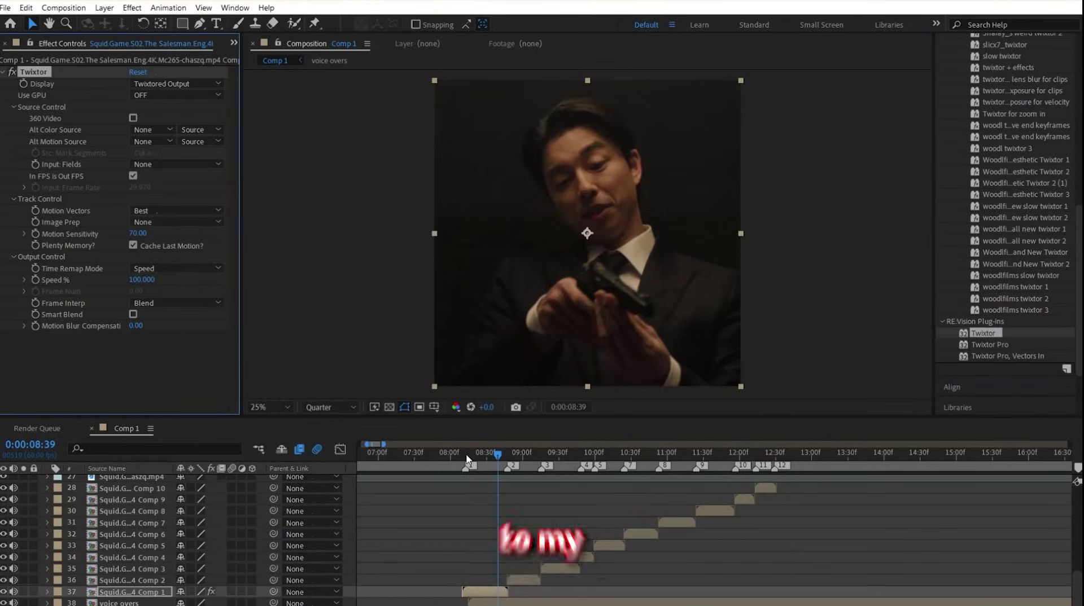
left_click(461, 453)
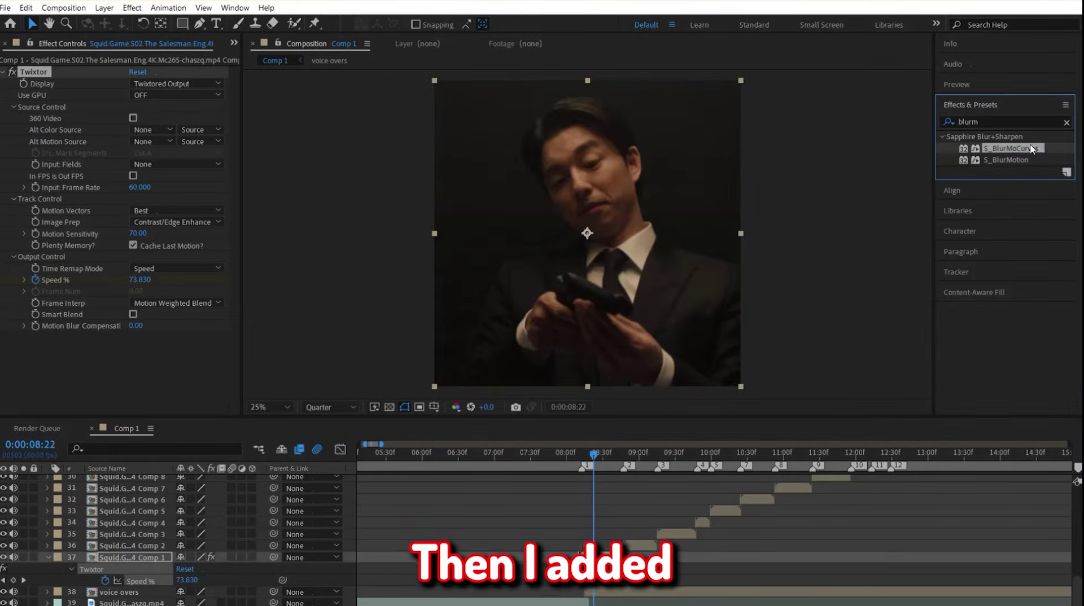
left_click_drag(1032, 149, 623, 588)
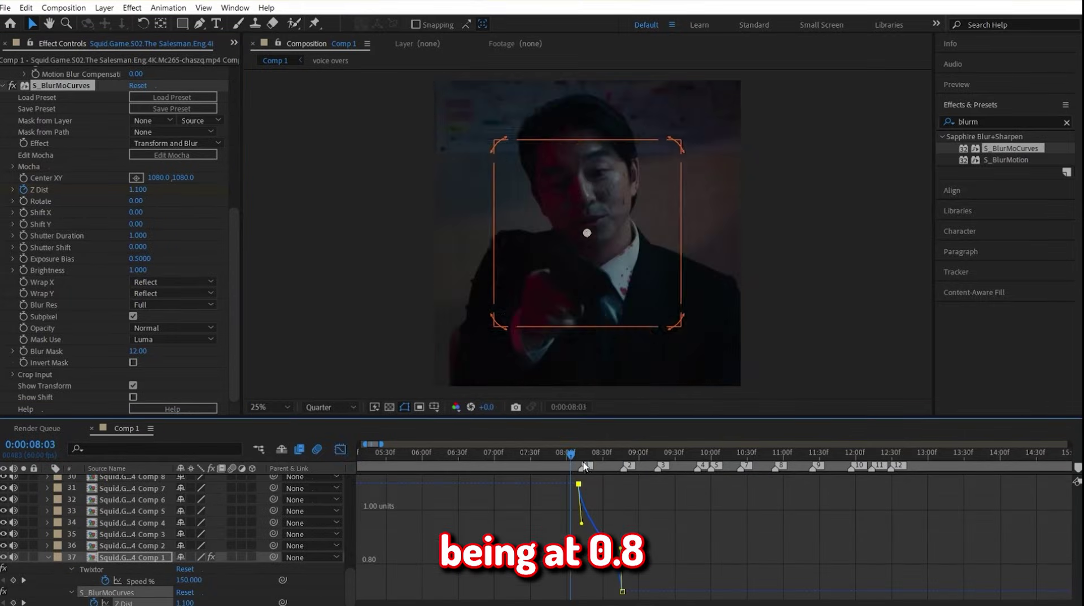
Centre the S_BlurMoCurves zoom on the man's face and move the Z Dist keyframe to the cut
mouse_move(622, 455)
left_mouse_down()
mouse_move(574, 468)
mouse_move(603, 458)
left_mouse_up()
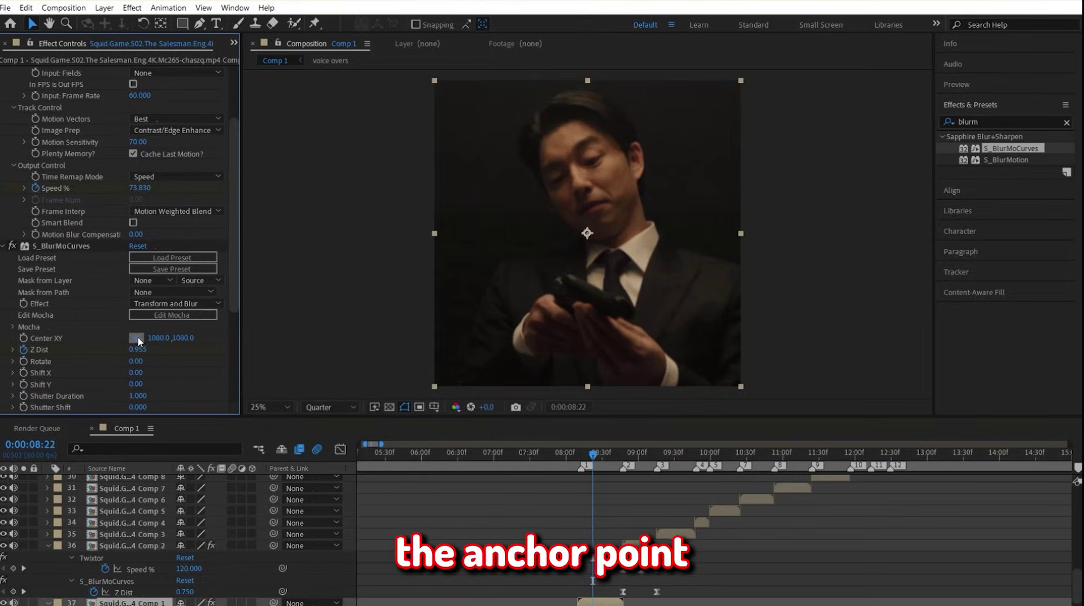
left_click(580, 175)
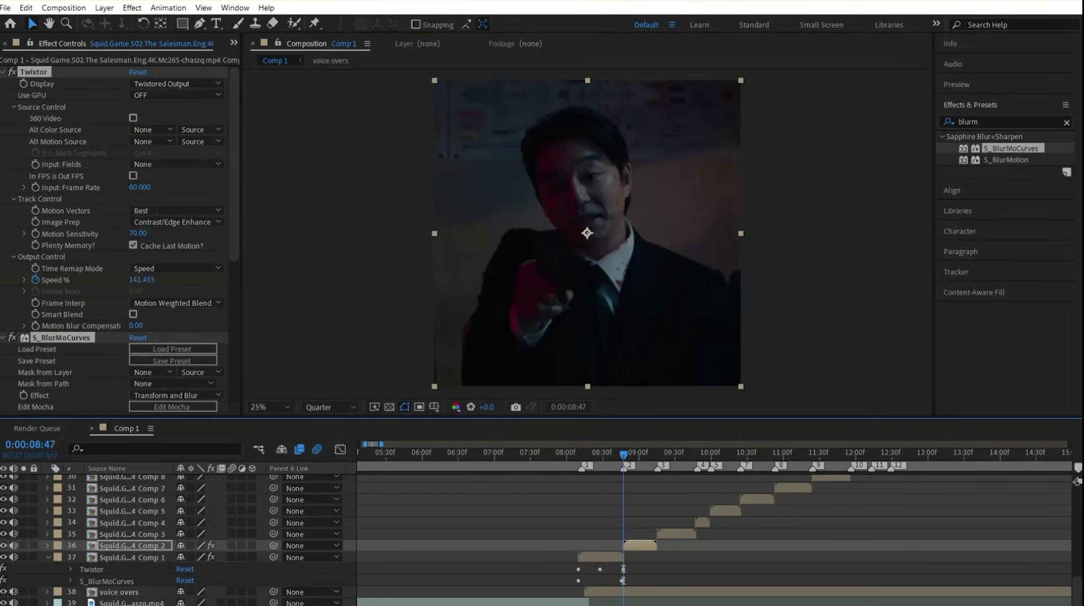
key("u")
left_click_drag(652, 591, 623, 591)
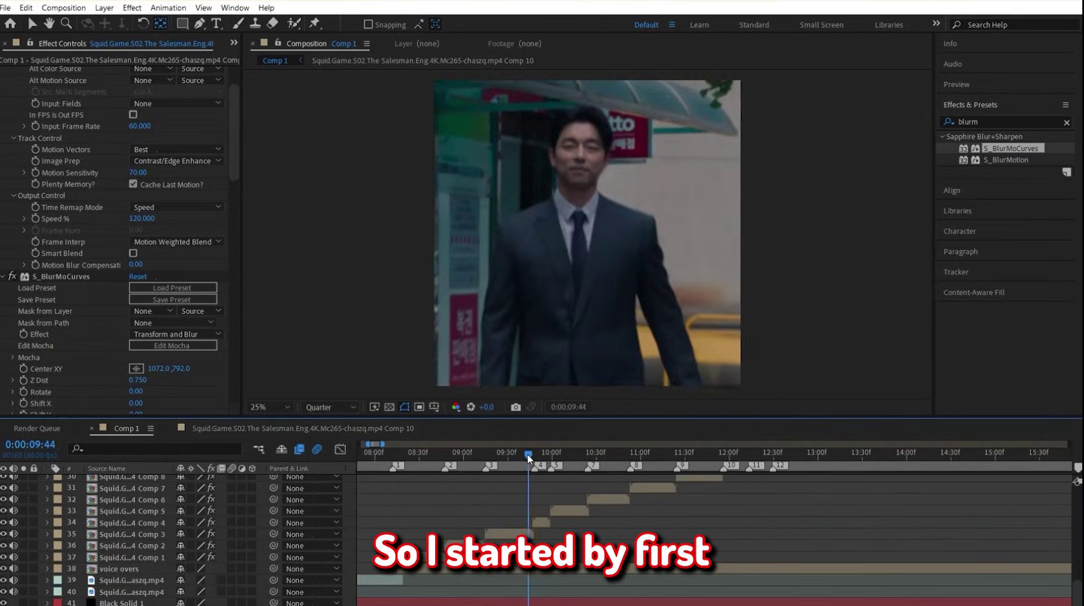
Create an adjustment layer and trim it to span the cut between the first two clips
left_click_drag(529, 459, 424, 460)
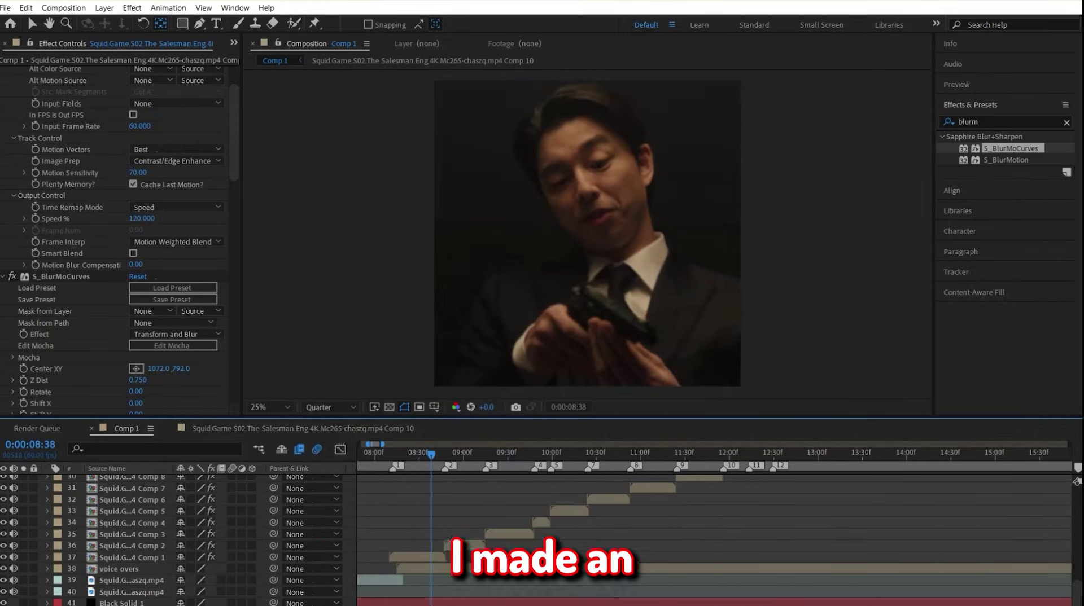
left_click(451, 543)
key("ctrl+alt+y")
key("ctrl+shift+d")
left_click_drag(431, 454, 471, 455)
key("ctrl+shift+d")
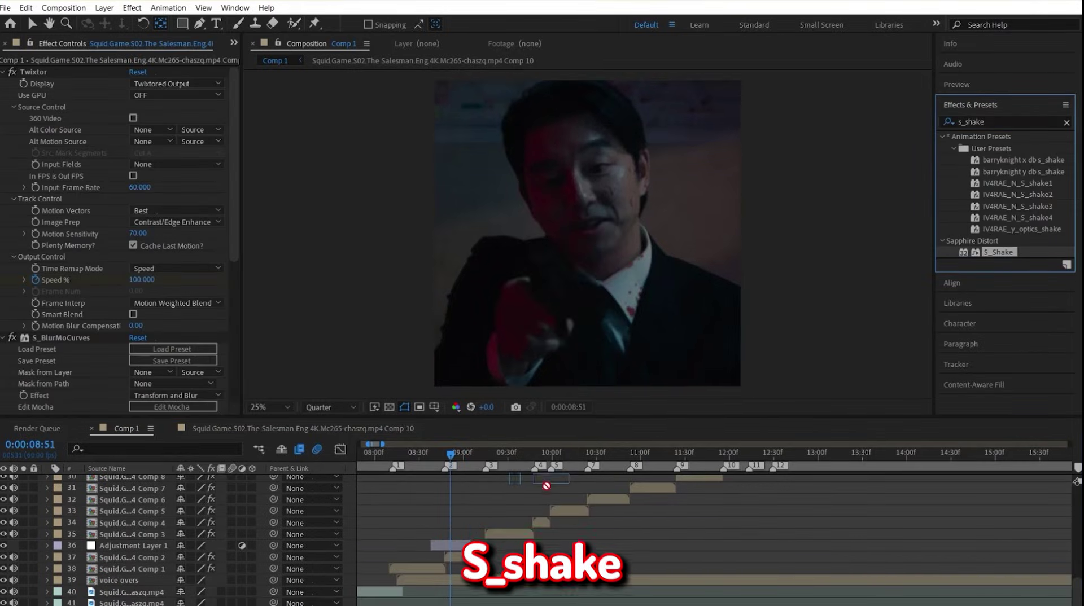
Apply S_Shake to the adjustment layer with Amplitude keyframed from 3.92 down to 0
left_click_drag(460, 515, 452, 545)
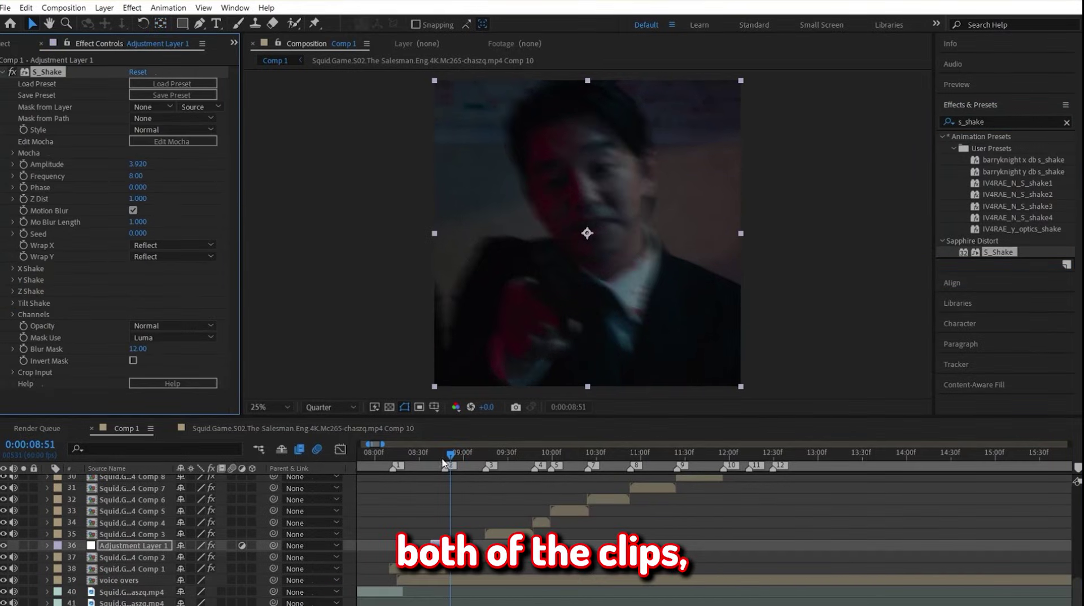
left_click_drag(443, 463, 429, 462)
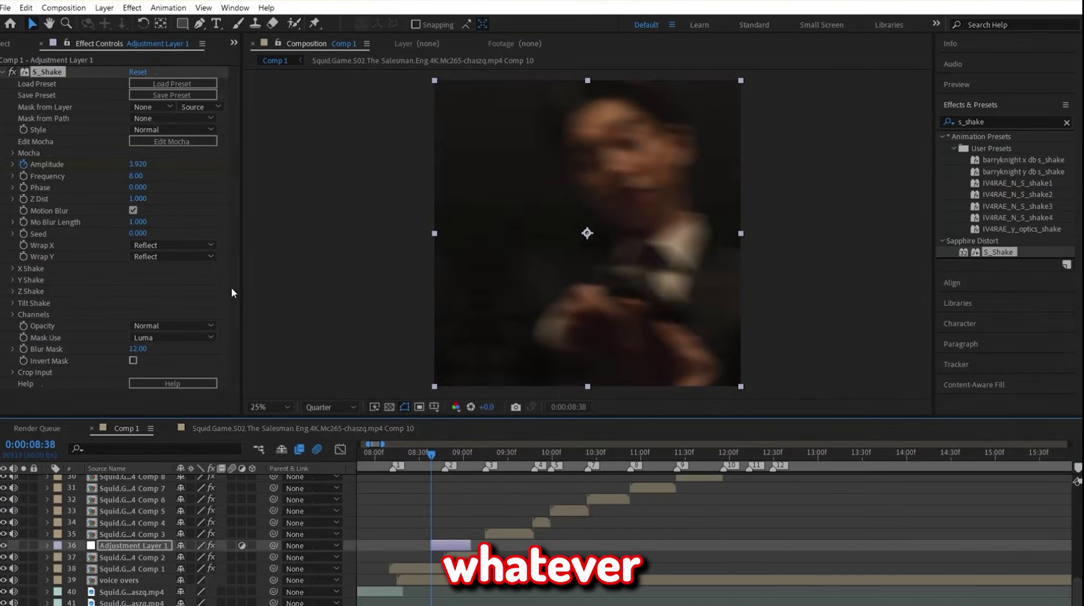
left_click(462, 454)
left_click(139, 164)
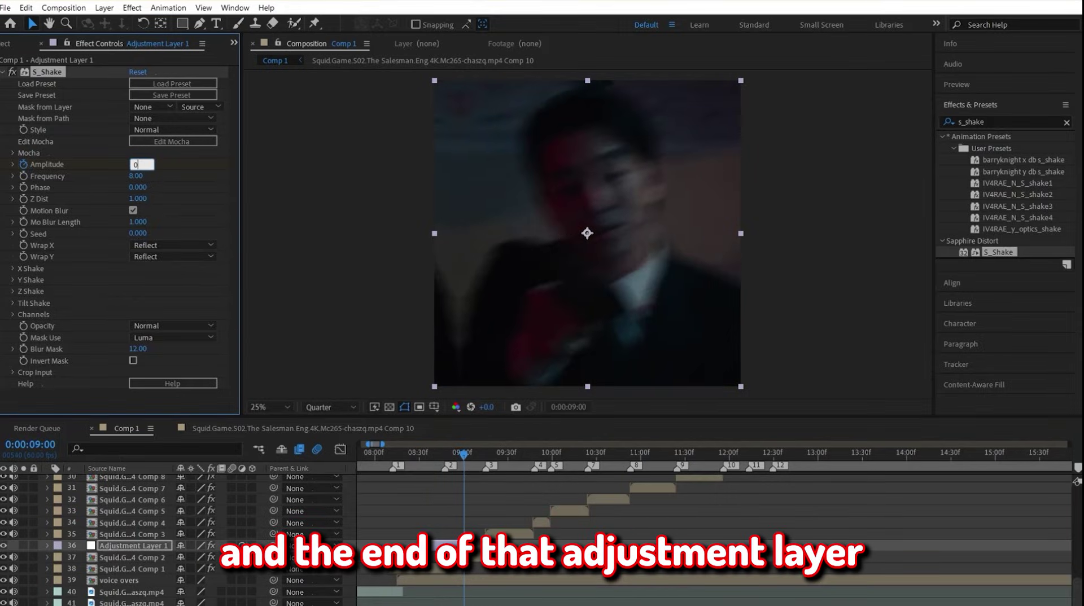
key("u")
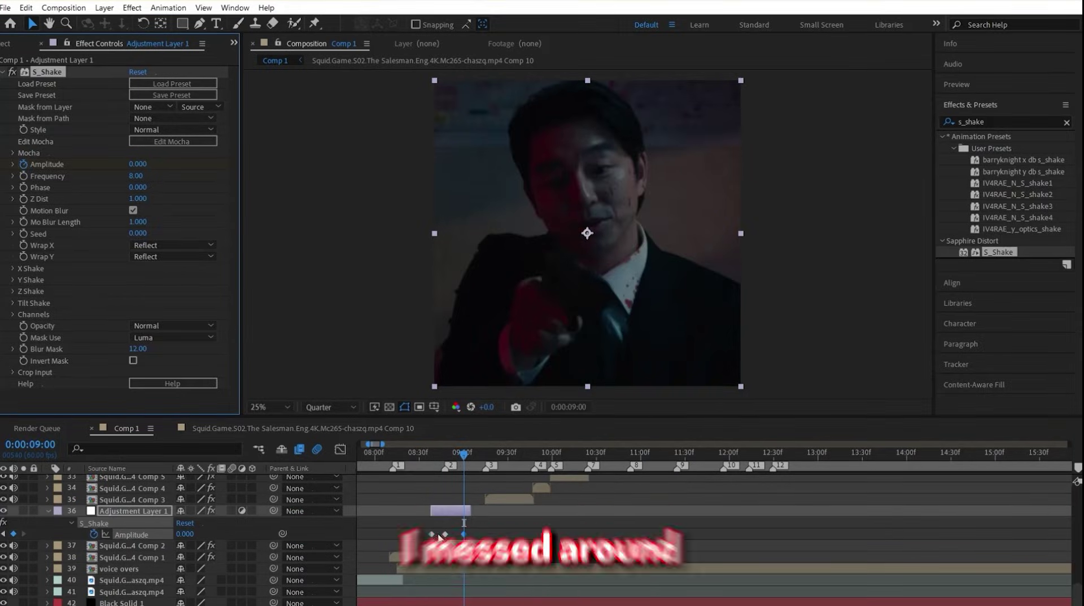
left_click(428, 467)
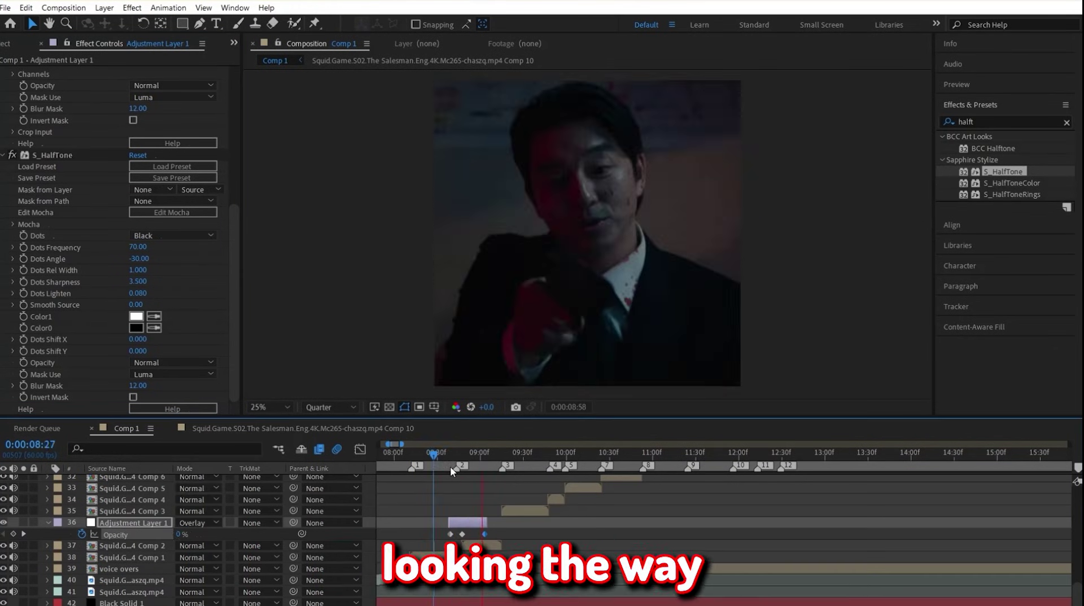
Preview the halftone transition and delete S_Shake from one of the two adjustment layers
left_click_drag(449, 466, 482, 465)
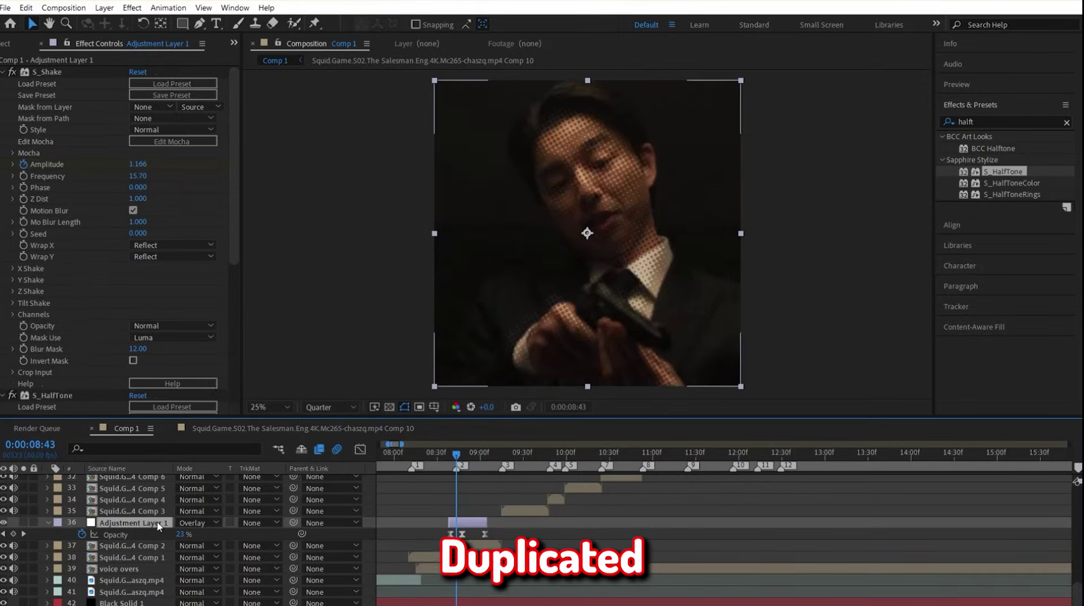
left_click(134, 535)
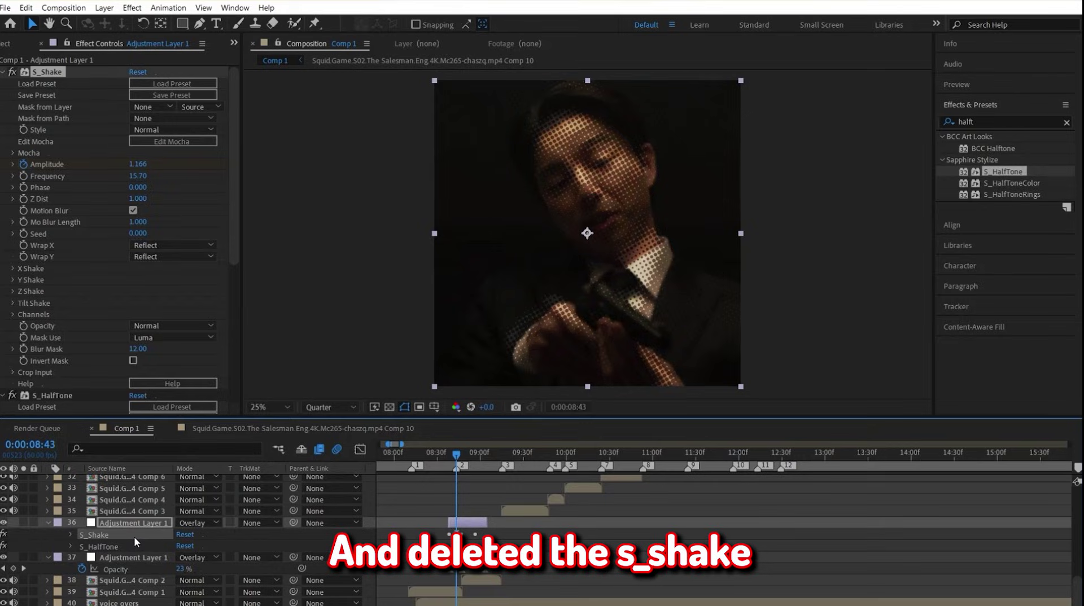
key("Delete")
left_click(133, 546)
key("e")
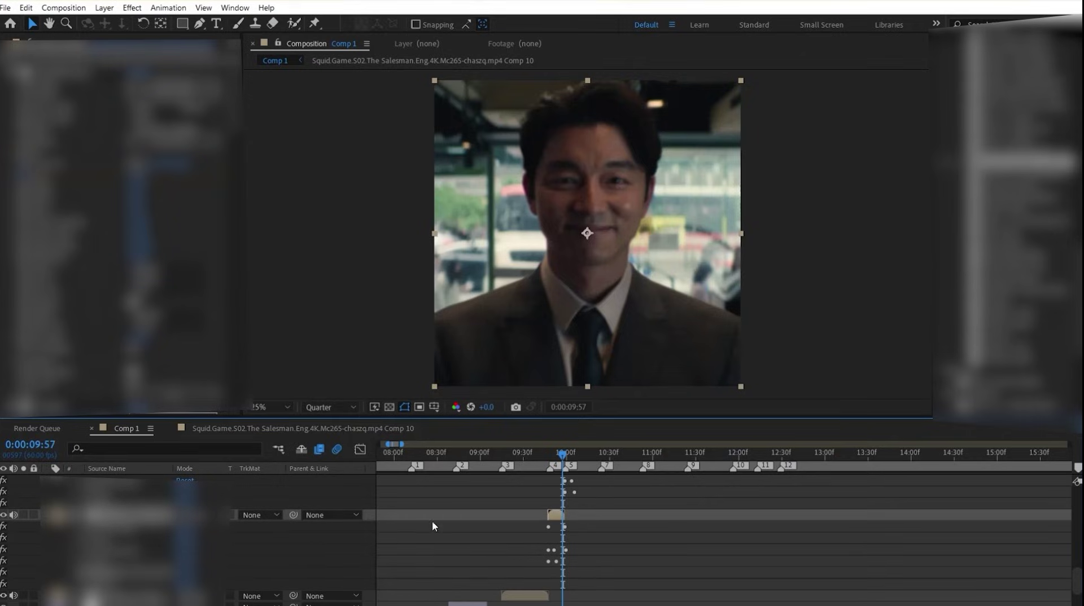
Duplicate the Overlay and Normal adjustment-layer pair onto the cut near 10:24
left_click(536, 471)
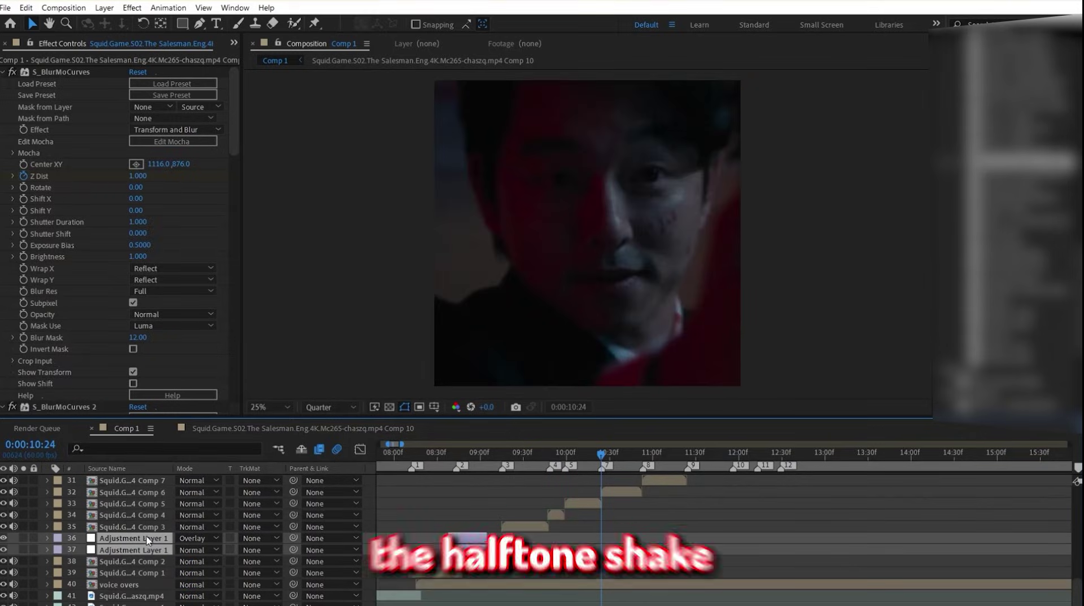
key("ctrl+d")
left_click_drag(147, 541, 144, 489)
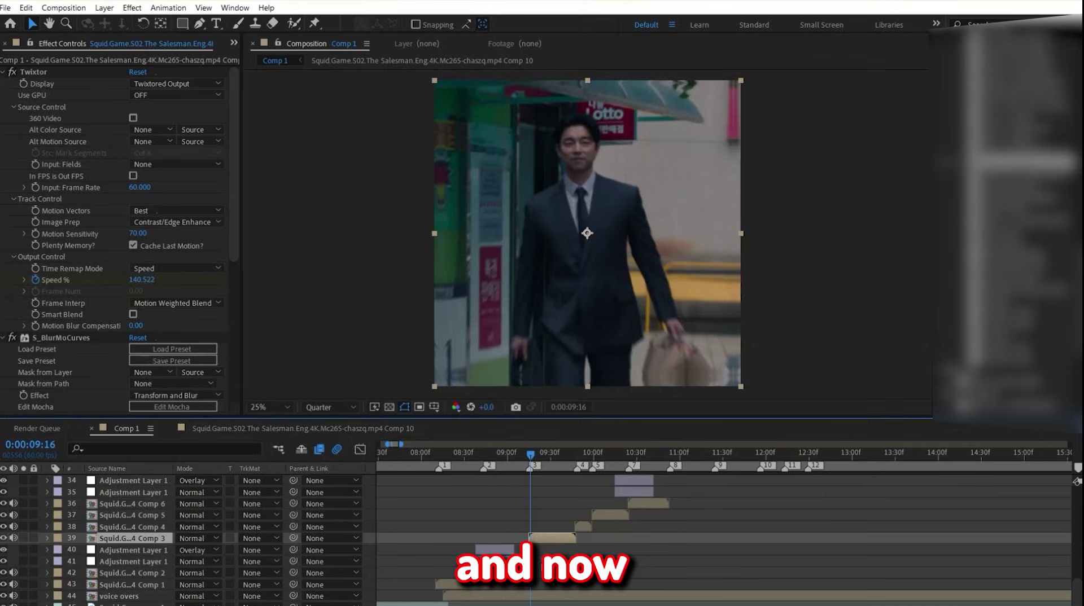
Freeze the third clip on the frame just before its cut point
key("Page_Up")
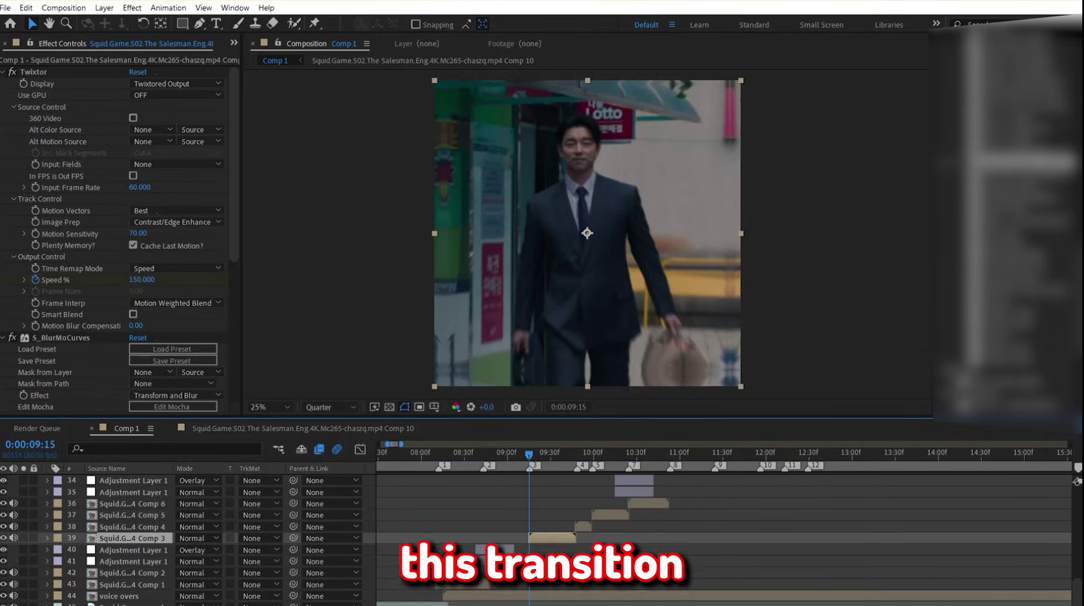
key("F2")
left_click(549, 542)
key("Page_Down")
key("Page_Down")
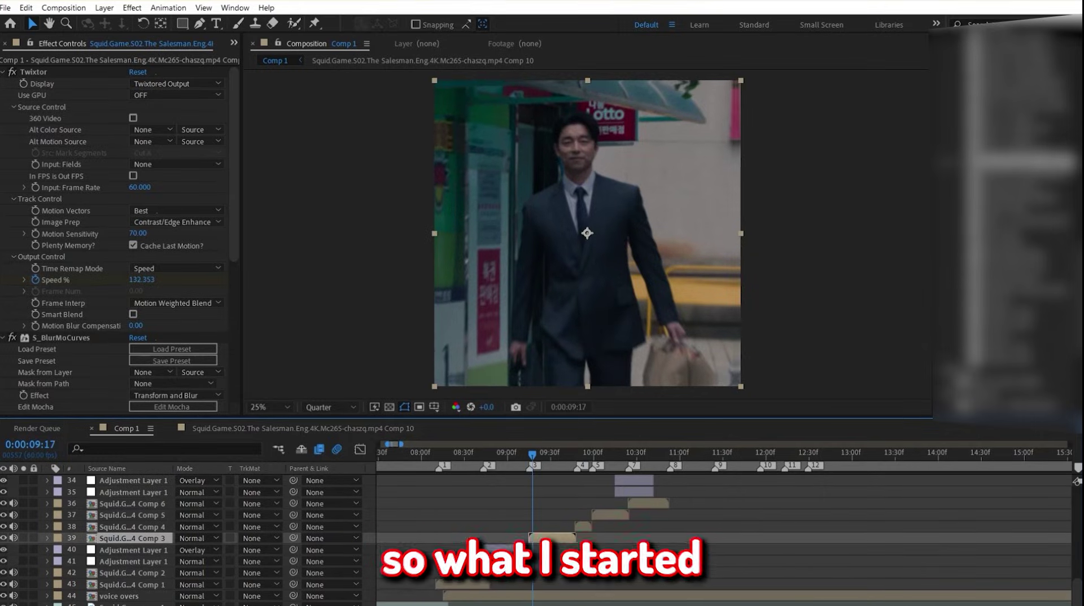
key("Page_Up")
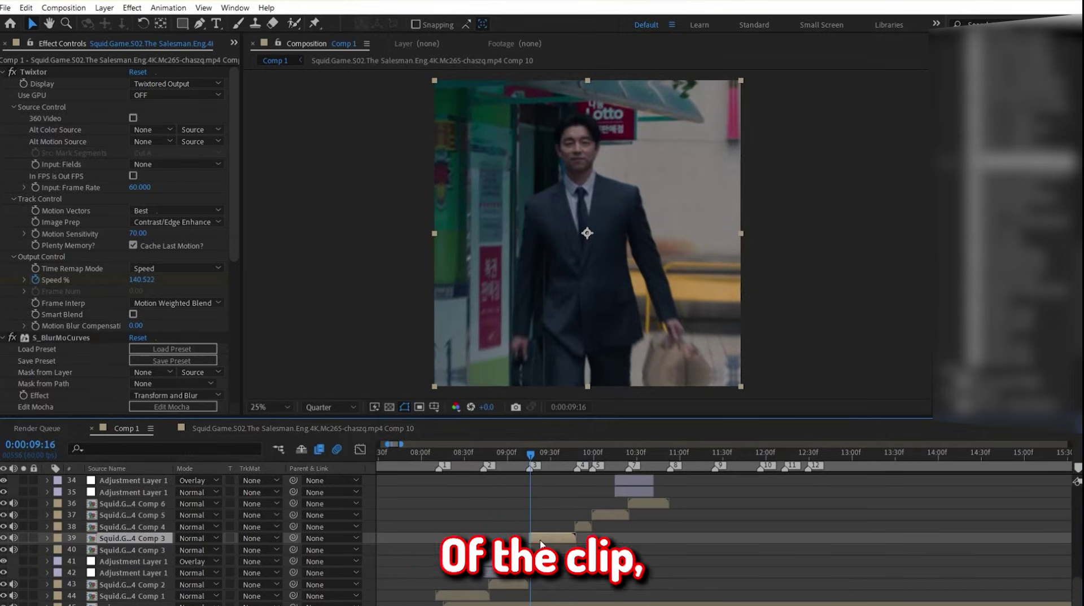
left_click(536, 548)
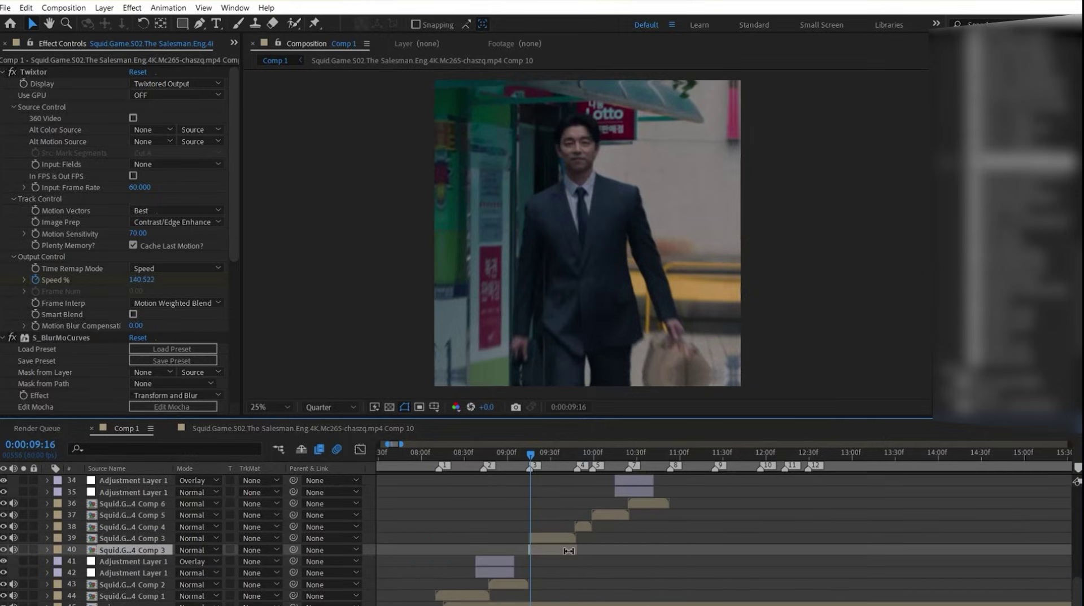
right_click(534, 538)
mouse_move(621, 251)
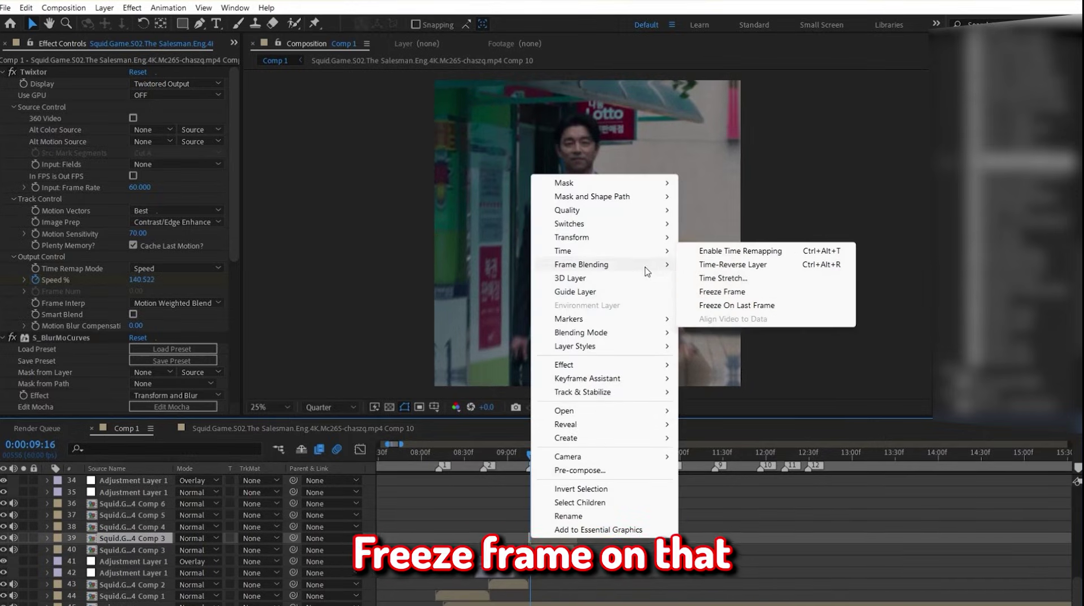
left_click(699, 293)
Paste the frozen frame at the cut point and precompose it as Comp 11
scroll(500, 479, "up", 3)
left_click(565, 464)
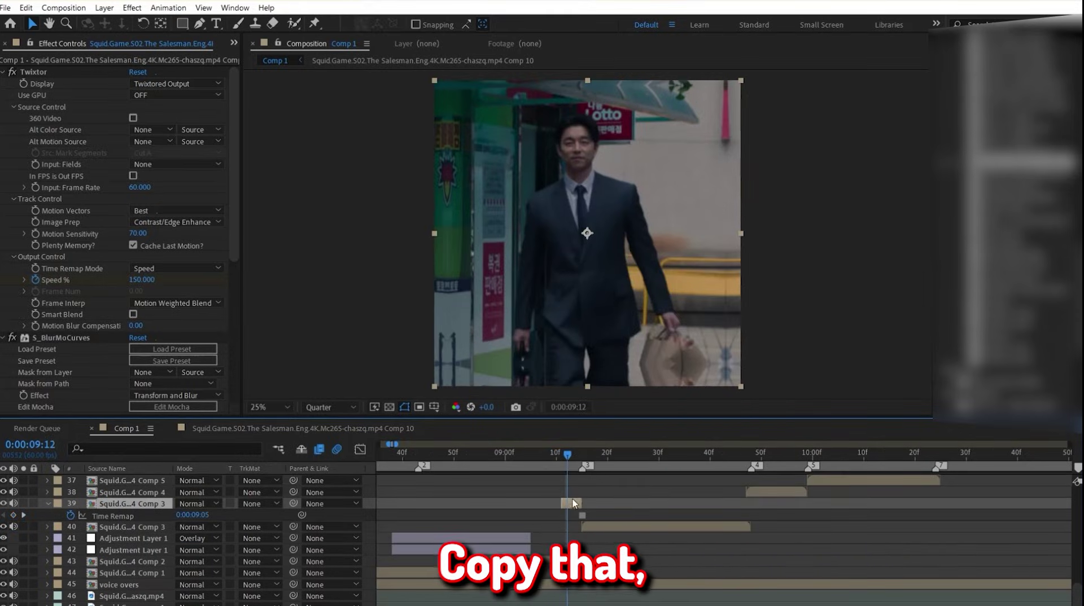
key("ctrl+z")
key("ctrl+z")
key("ctrl+z")
left_click_drag(566, 456, 583, 458)
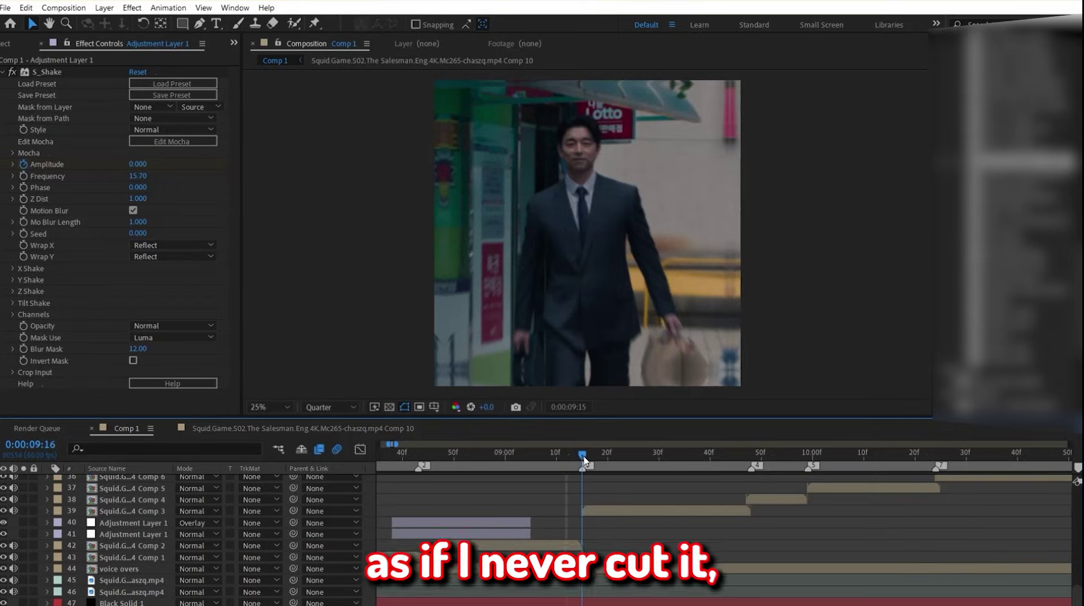
key("ctrl+v")
key("ctrl+shift+c")
key("Return")
double_click(581, 511)
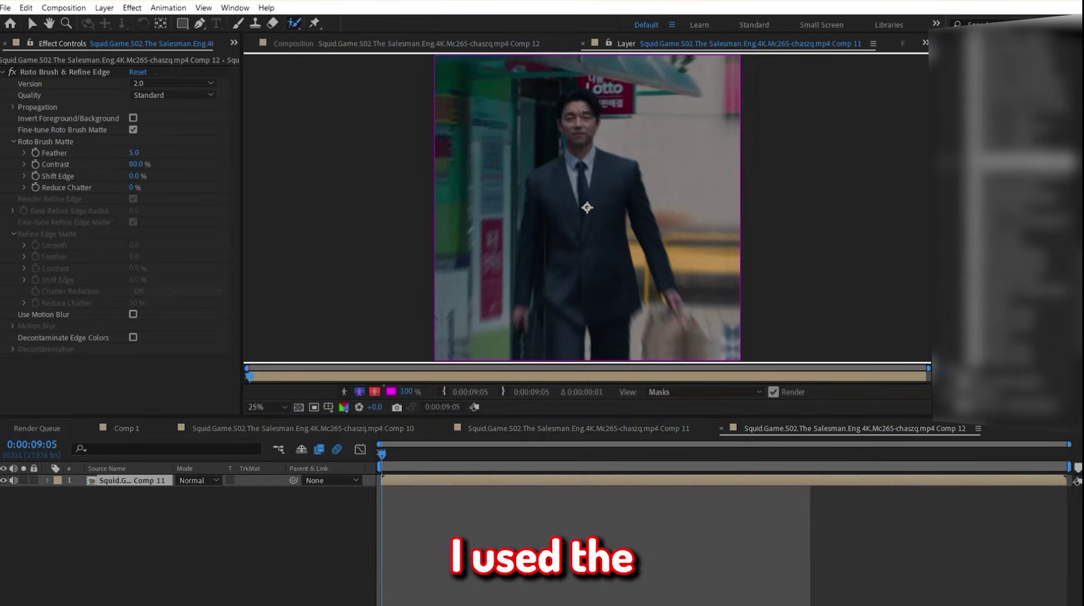
Roto Brush the salesman on the 9:05 frame, freeze the matte, and return to Comp 1
left_click_drag(574, 105, 532, 250)
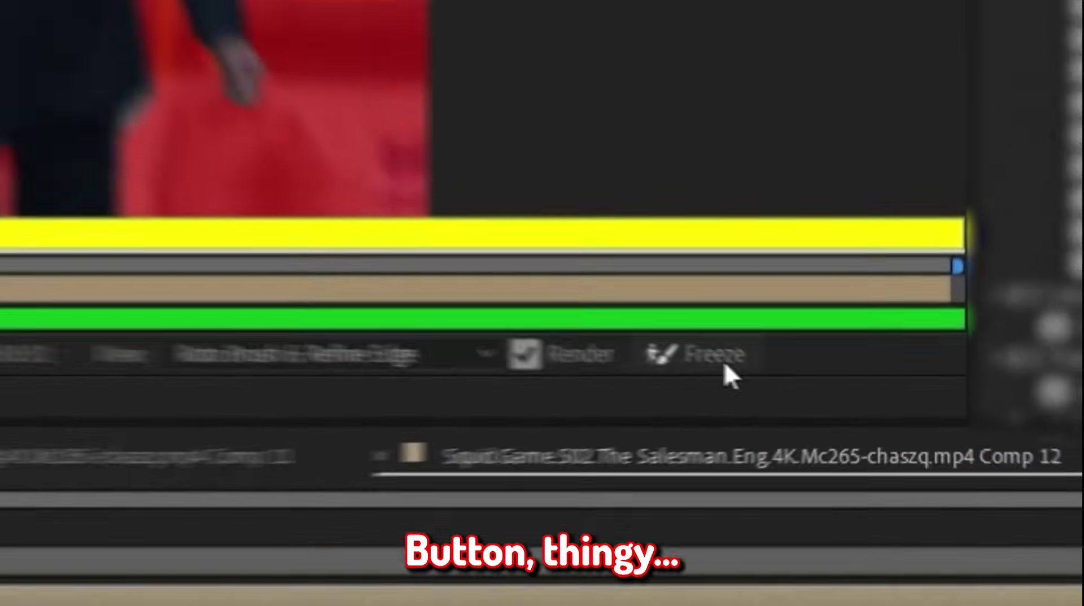
left_click(617, 327)
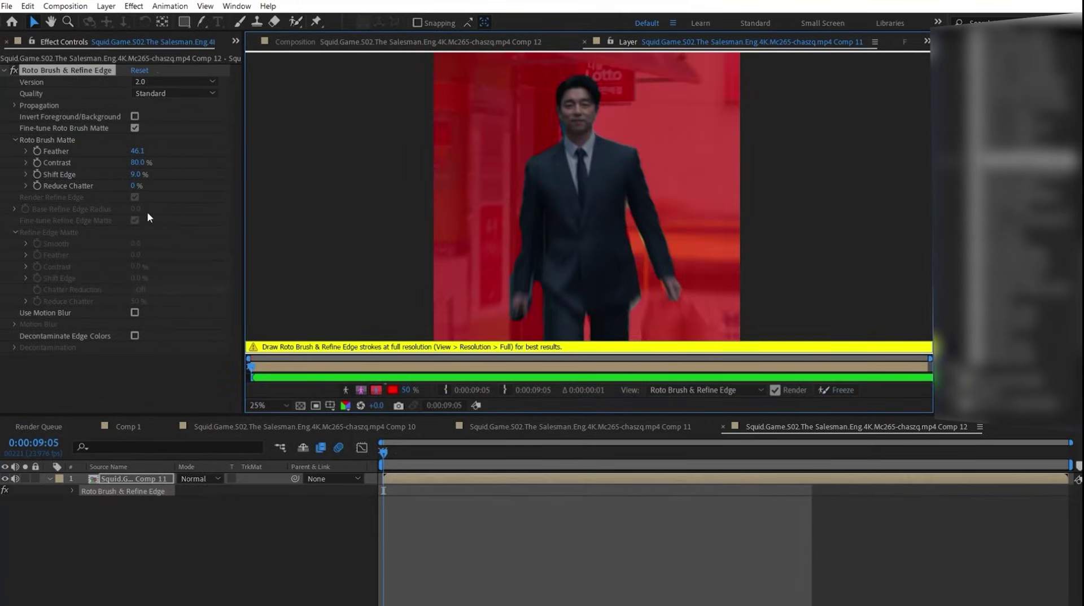
left_click(652, 491)
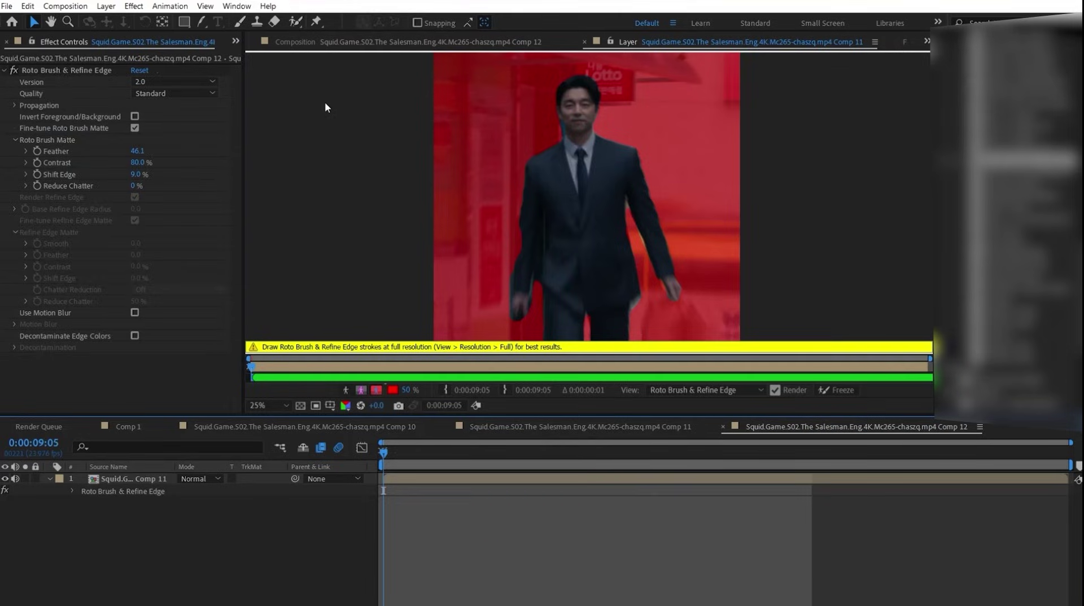
left_click(293, 42)
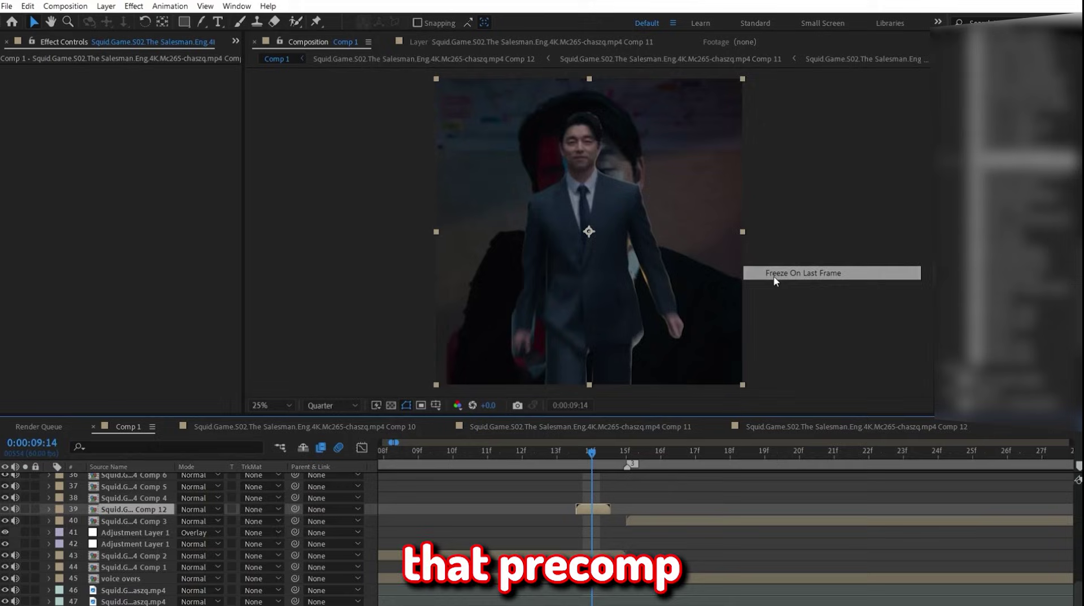
Freeze layer 39, trim its end, and slide it about six frames earlier
left_click(832, 277)
left_click_drag(610, 462, 818, 472)
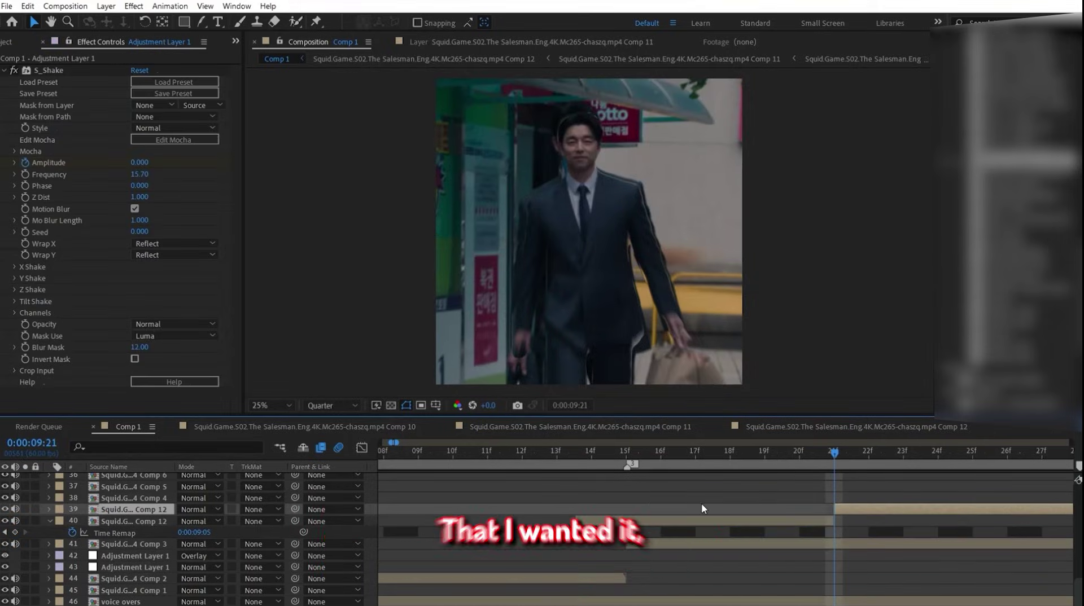
key("alt+]")
left_click_drag(646, 514, 464, 528)
left_click_drag(449, 462, 387, 483)
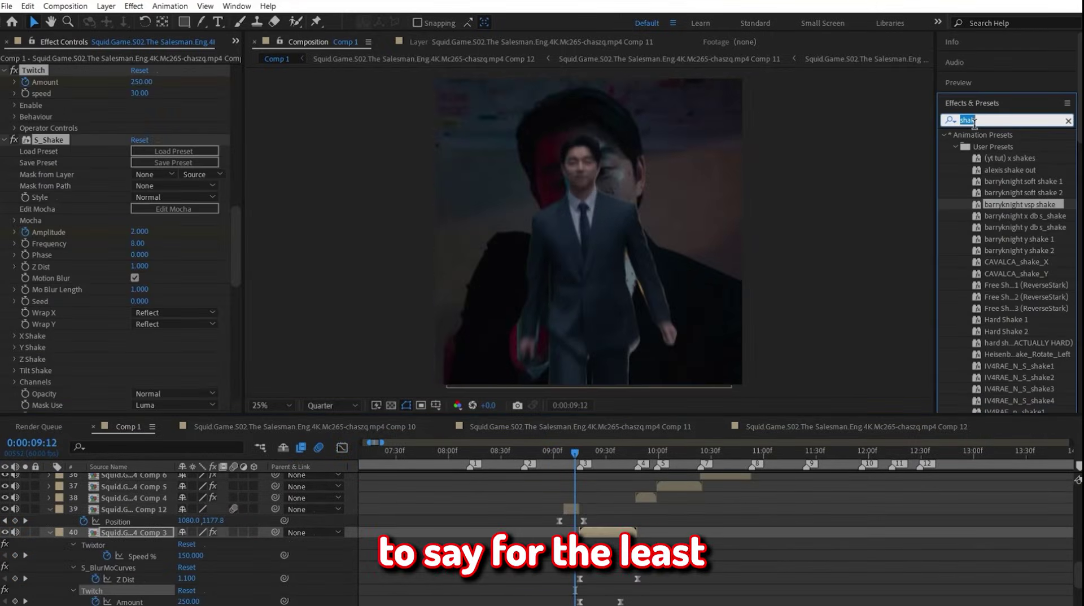
Apply the Black & White effect to the frozen cut-out clip
type("black")
left_click_drag(1012, 233, 587, 237)
left_click(554, 455)
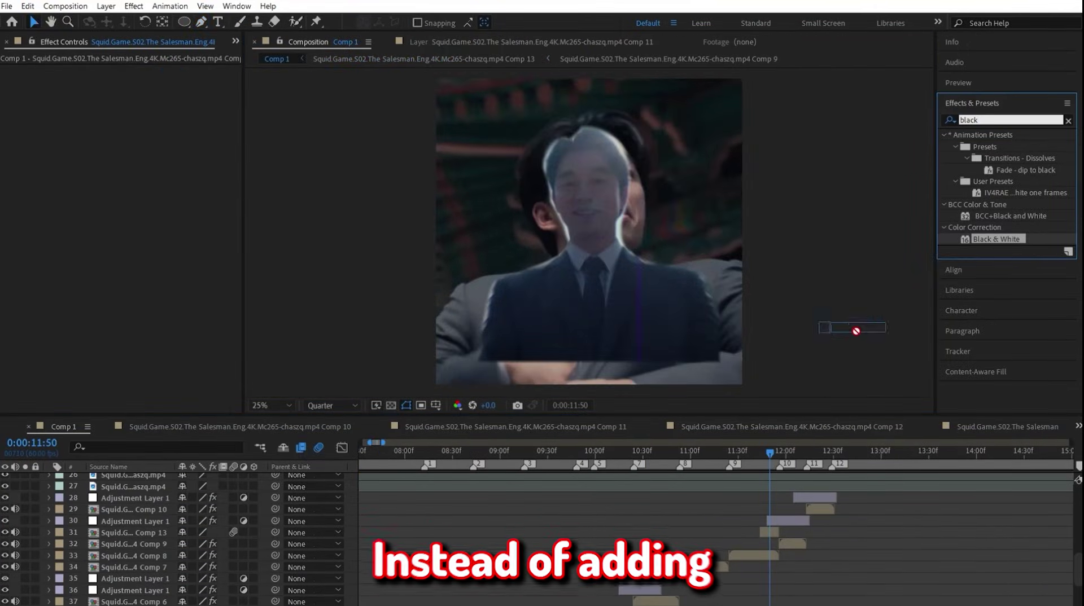
Apply Black & White and S_HalfTone to Comp 13, lowering Dots Frequency to 160
left_click_drag(817, 361, 763, 531)
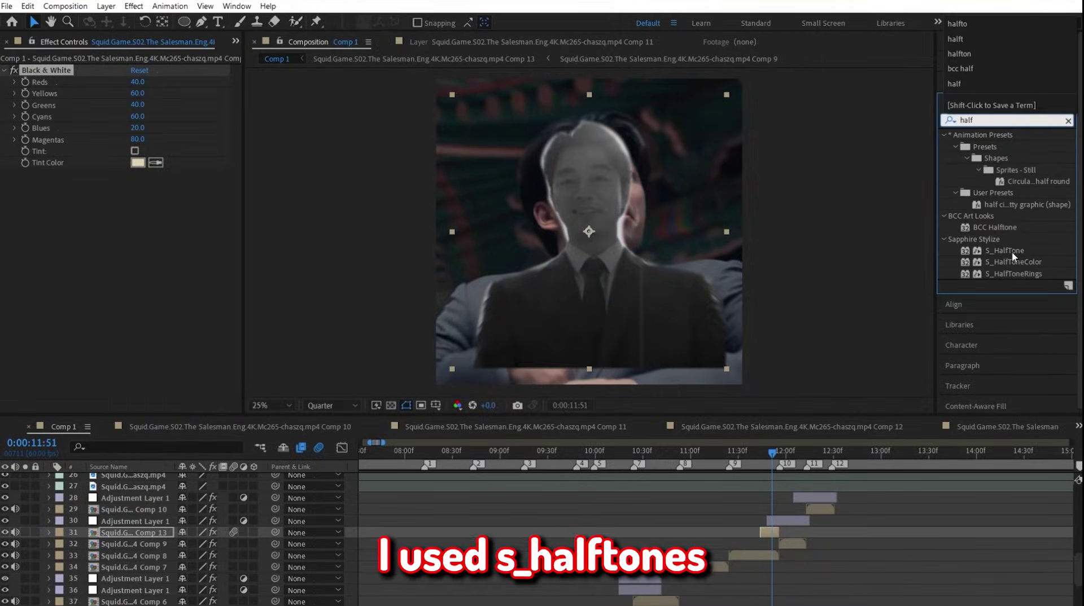
left_click_drag(1012, 251, 768, 532)
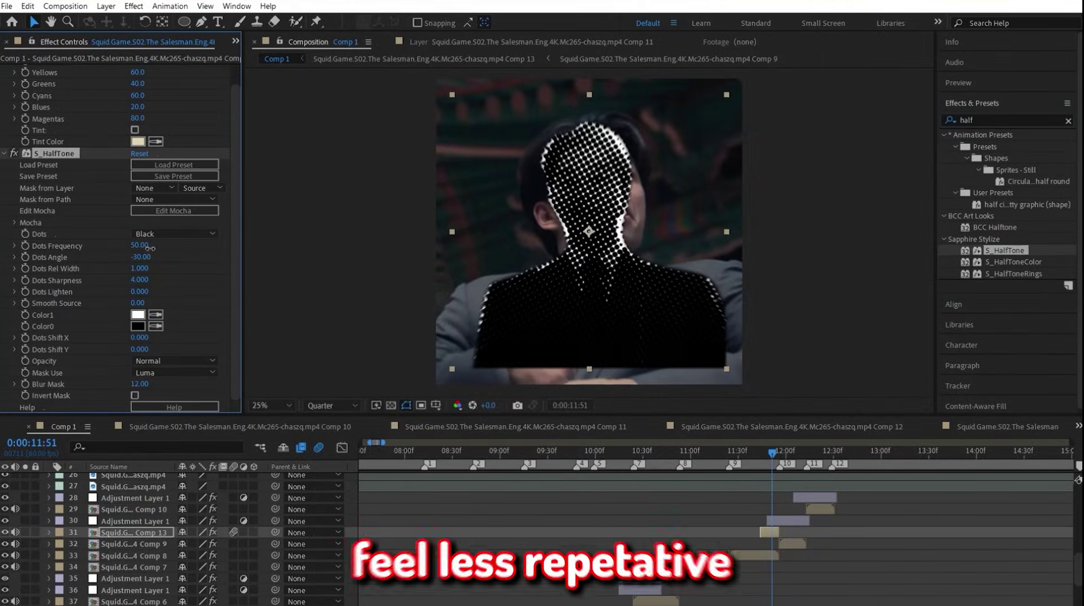
left_click_drag(233, 260, 224, 260)
left_click_drag(772, 451, 754, 464)
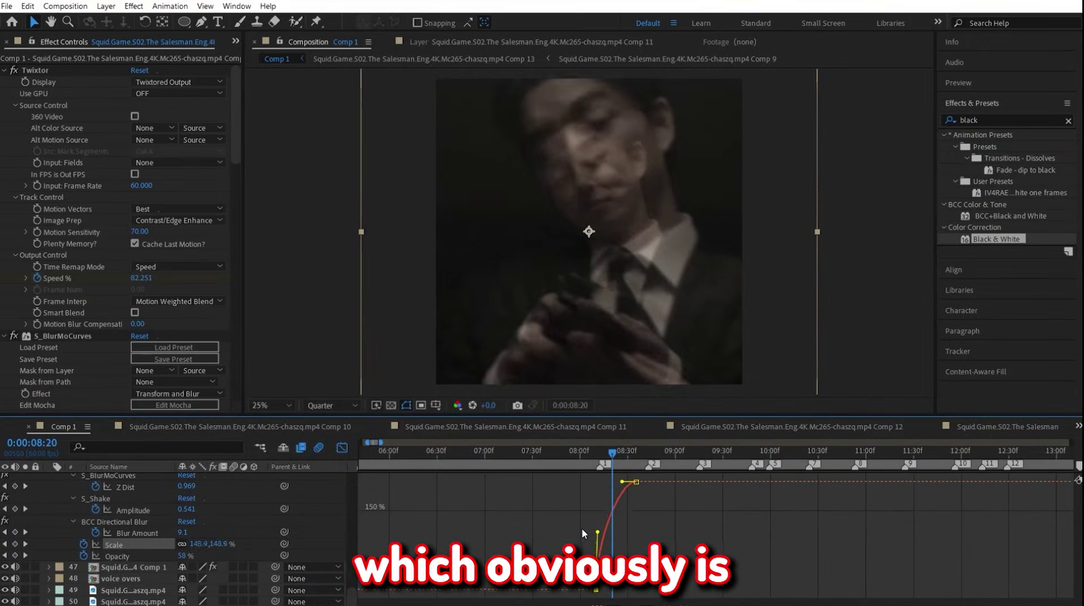
left_click_drag(575, 453, 597, 457)
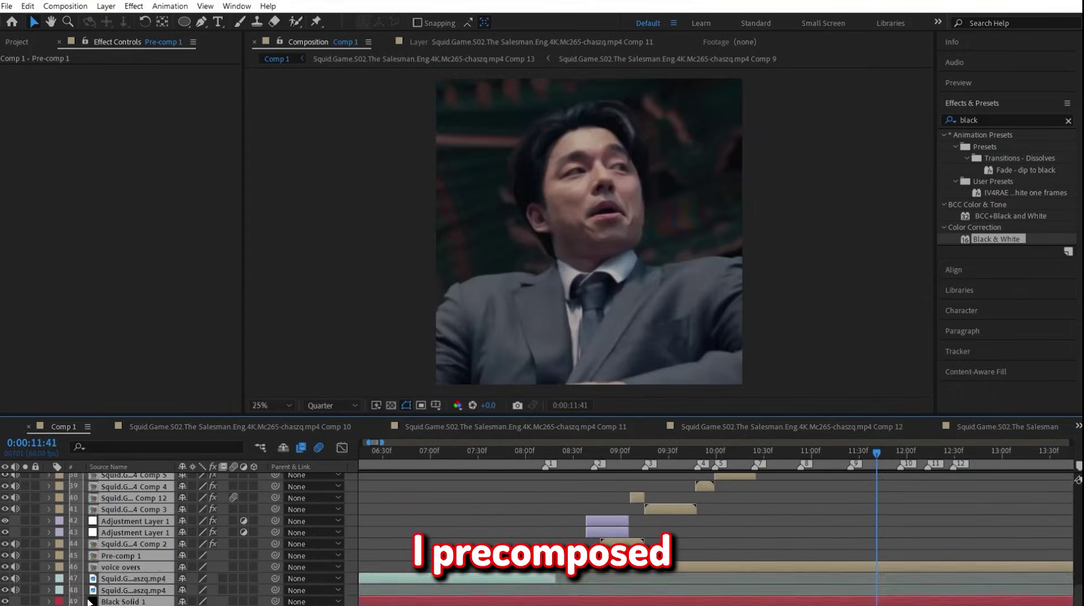
Precompose the edit layers into Pre-comp 2 and start its copy one frame after the original ends
key("ctrl+shift+c")
left_click(587, 408)
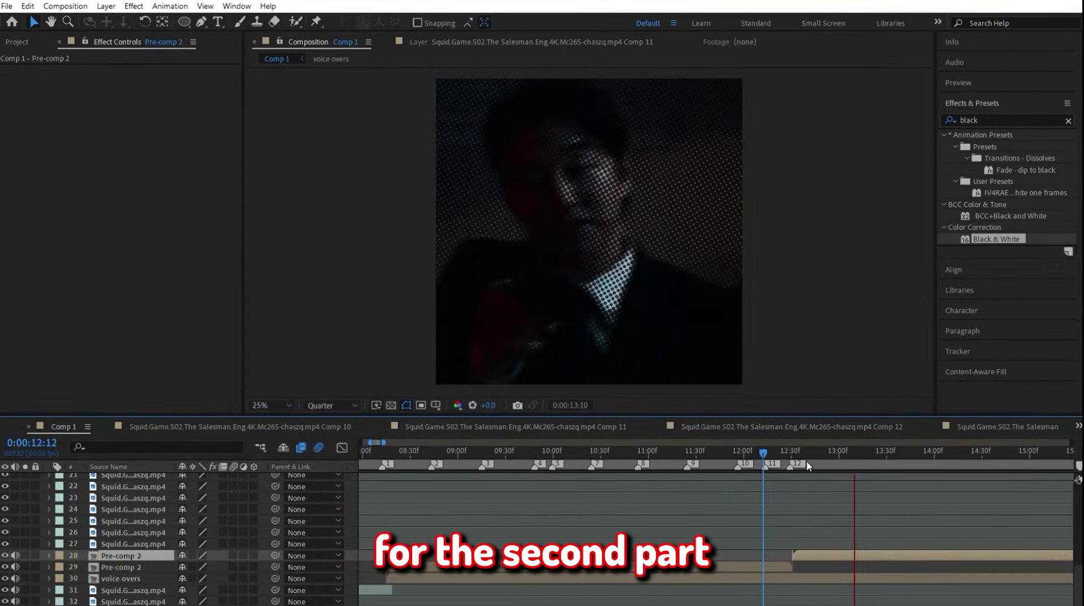
left_click(786, 468)
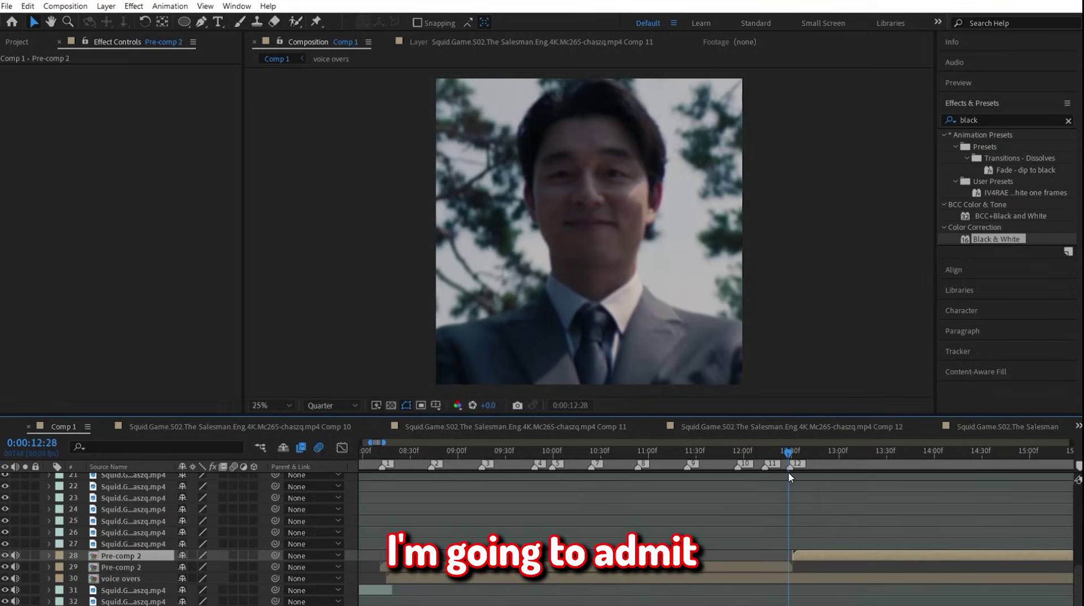
key("Page_Down")
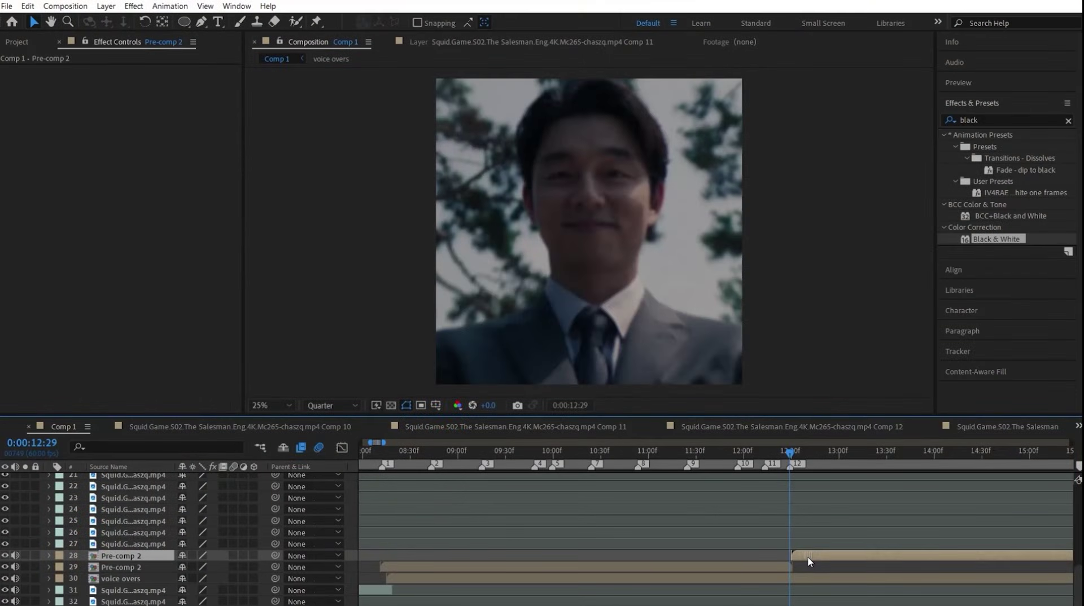
left_click_drag(807, 556, 805, 556)
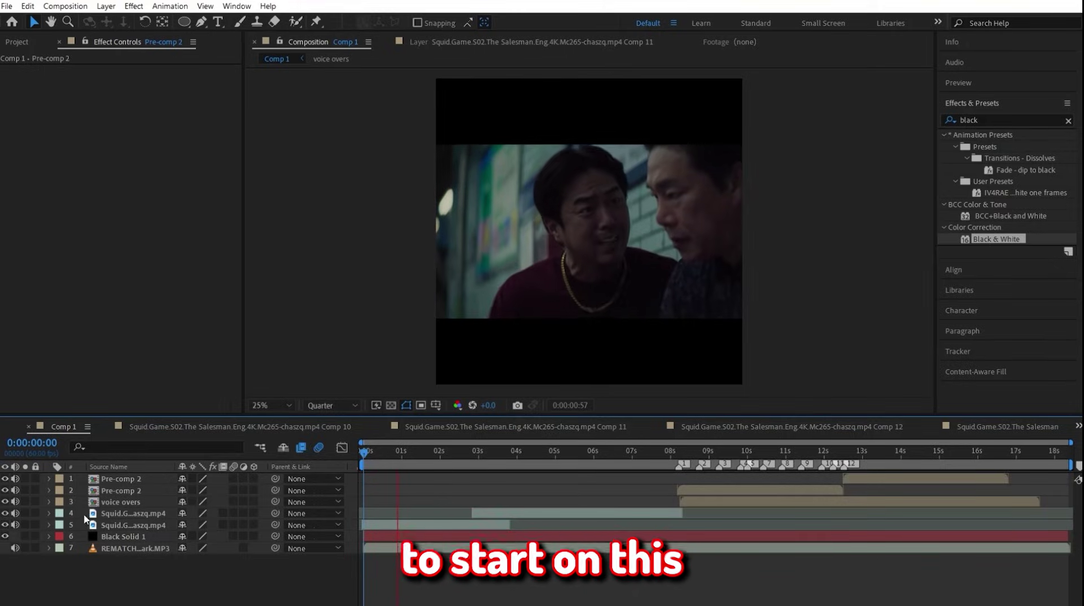
Scale the two opening clips from 78% to 115%
left_click(83, 519)
left_click(148, 512, "shift")
left_click(420, 463)
key("s")
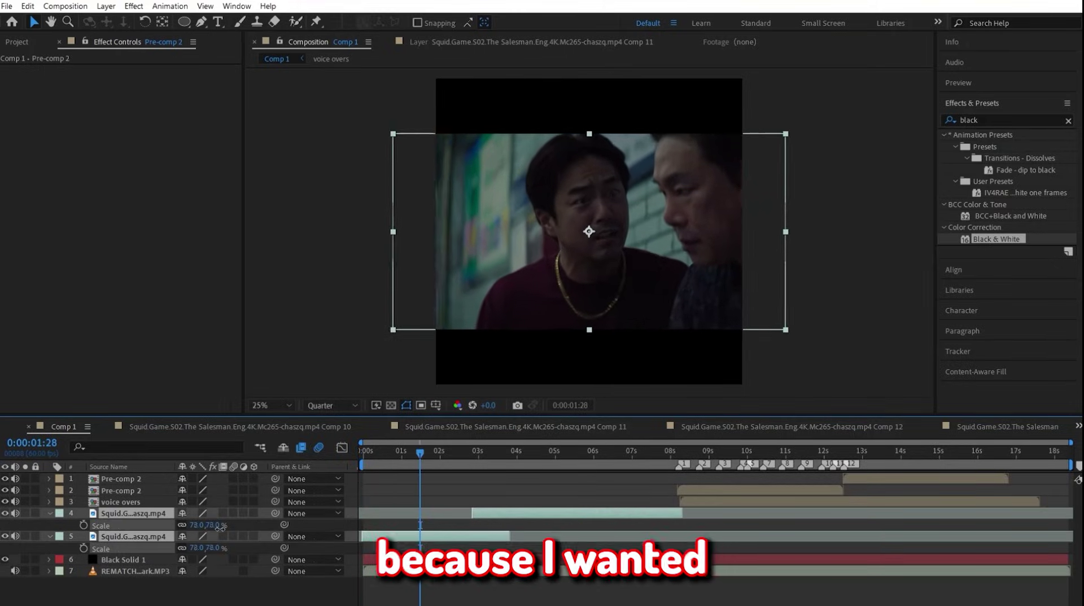
left_click_drag(220, 528, 237, 525)
Keyframe and ease both clips' Position, then track the face with the Tracker
key("p")
key("space")
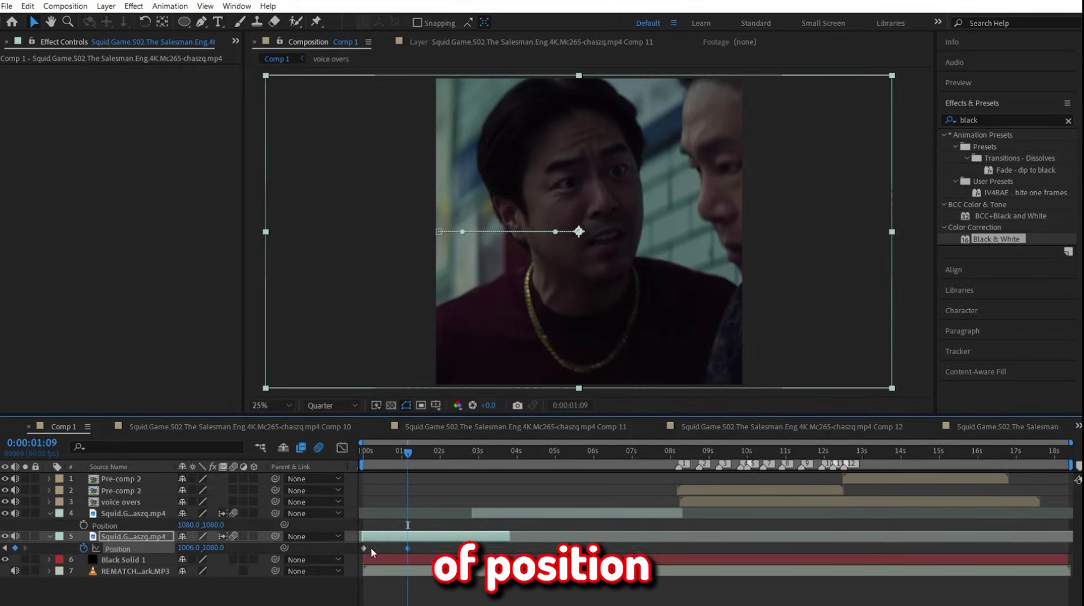
left_click(340, 447)
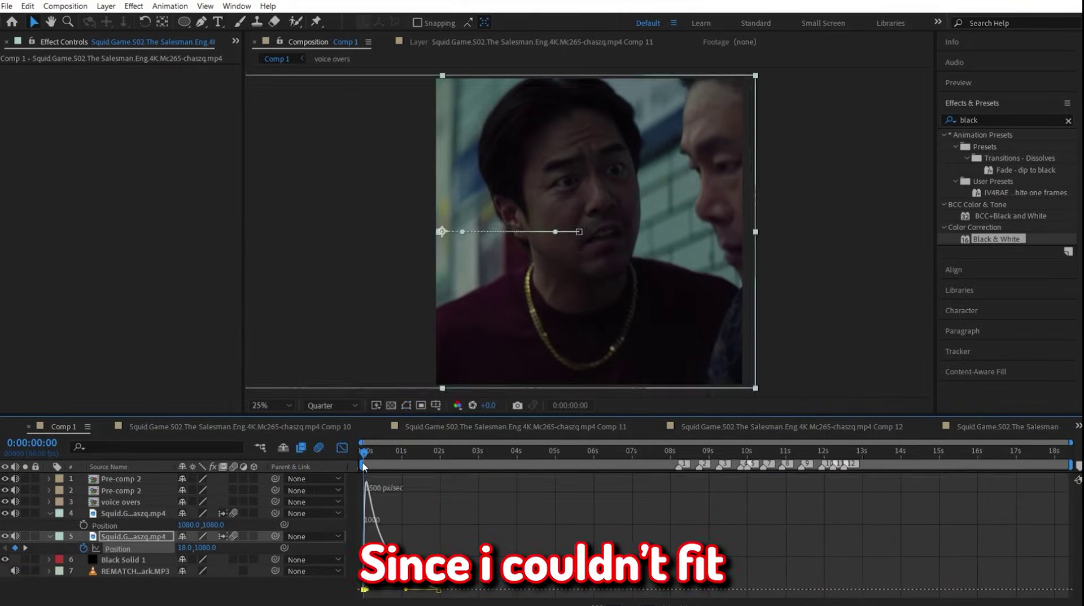
key("shift+F3")
key("Home")
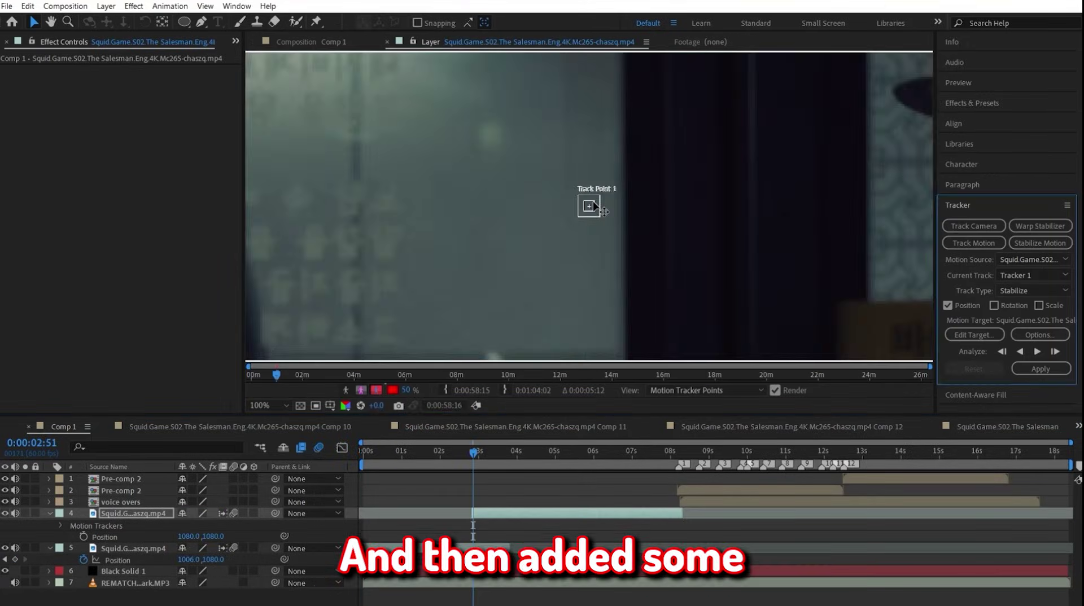
left_click(1054, 351)
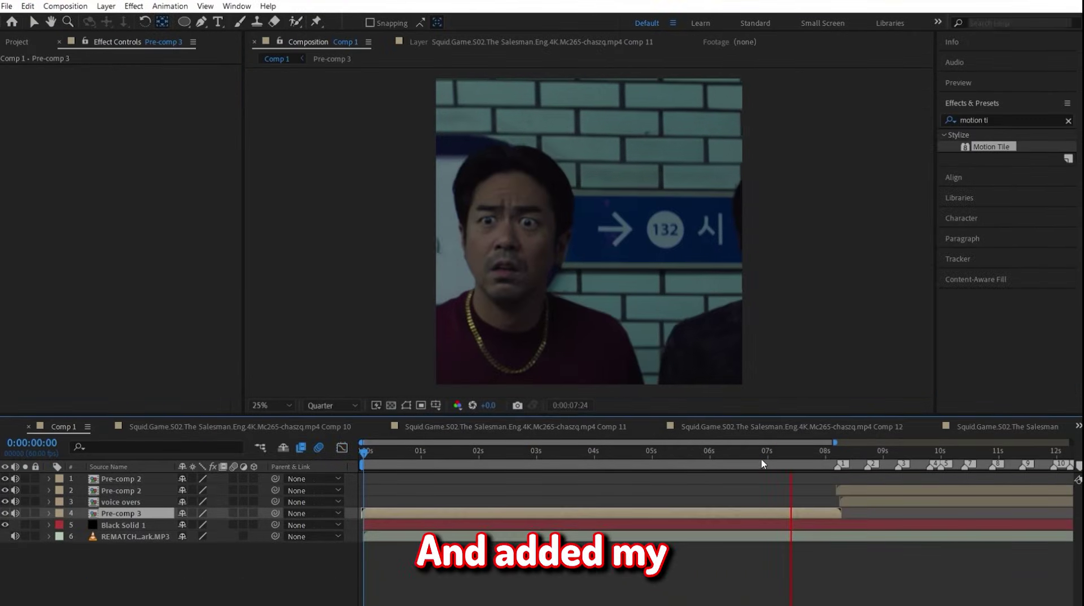
Apply the subtle S_Flicker preset and precompose it with the intro into Pre-comp 4
left_click_drag(1024, 158, 713, 500)
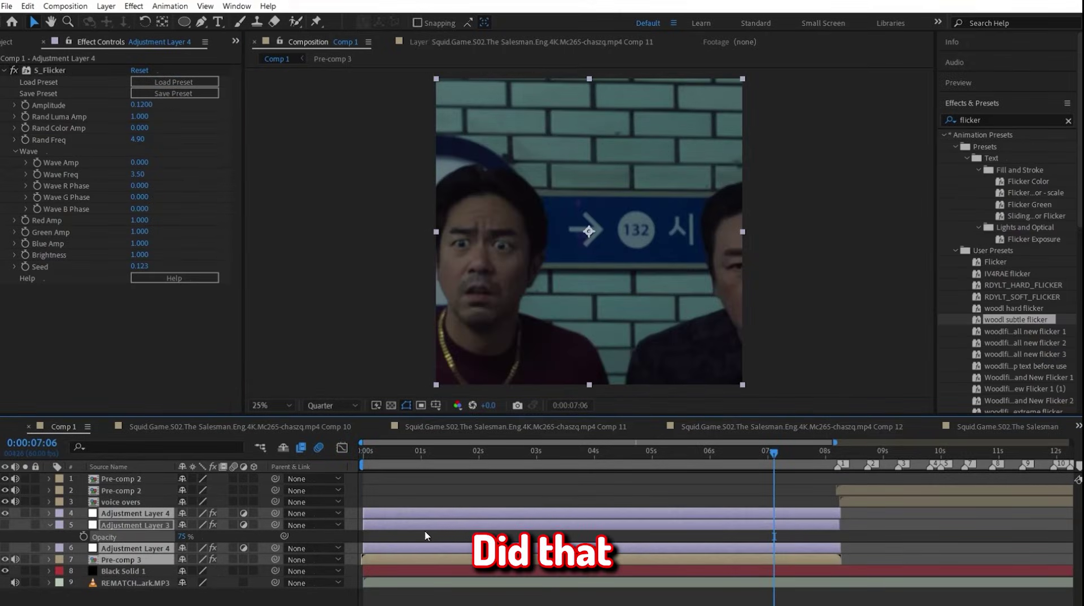
key("ctrl+shift+c")
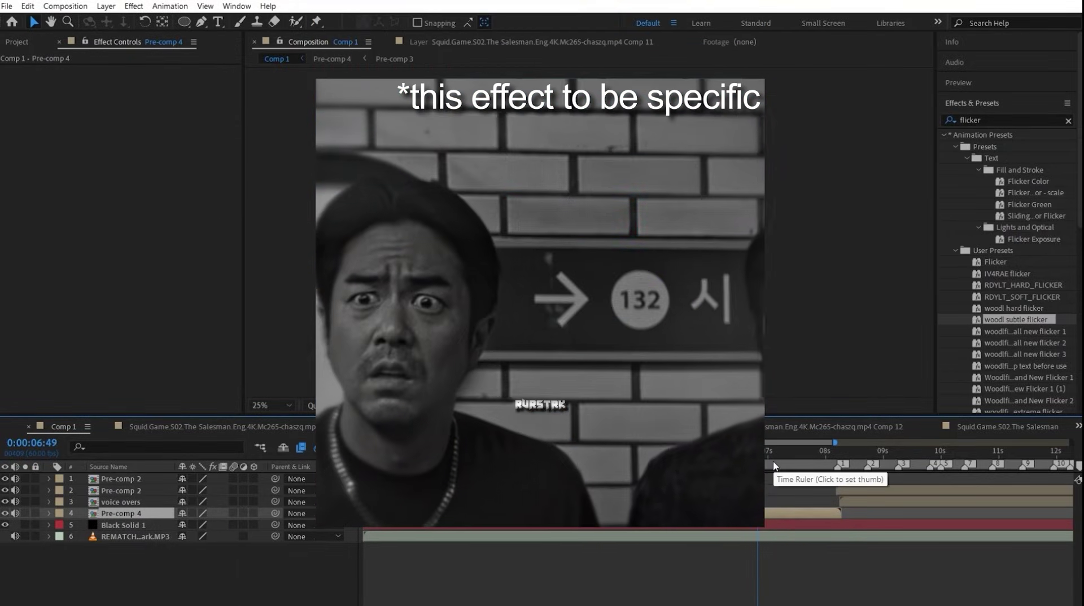
Split the end of Pre-comp 4 at five successive playhead positions
key("ctrl+shift+d")
left_click(784, 460)
key("ctrl+shift+d")
left_click(794, 462)
key("ctrl+shift+d")
left_click(809, 462)
key("ctrl+shift+d")
left_click(823, 464)
key("ctrl+shift+d")
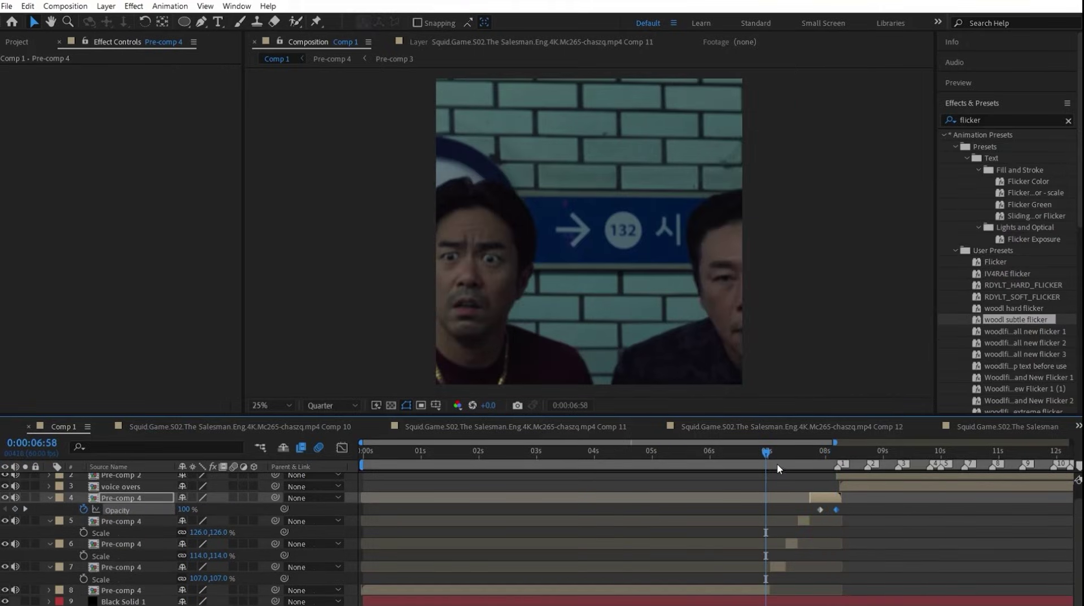
Scrub the stepped intro cuts, then apply the Realism preset to Adjustment Layer 5
left_click_drag(797, 455, 781, 460)
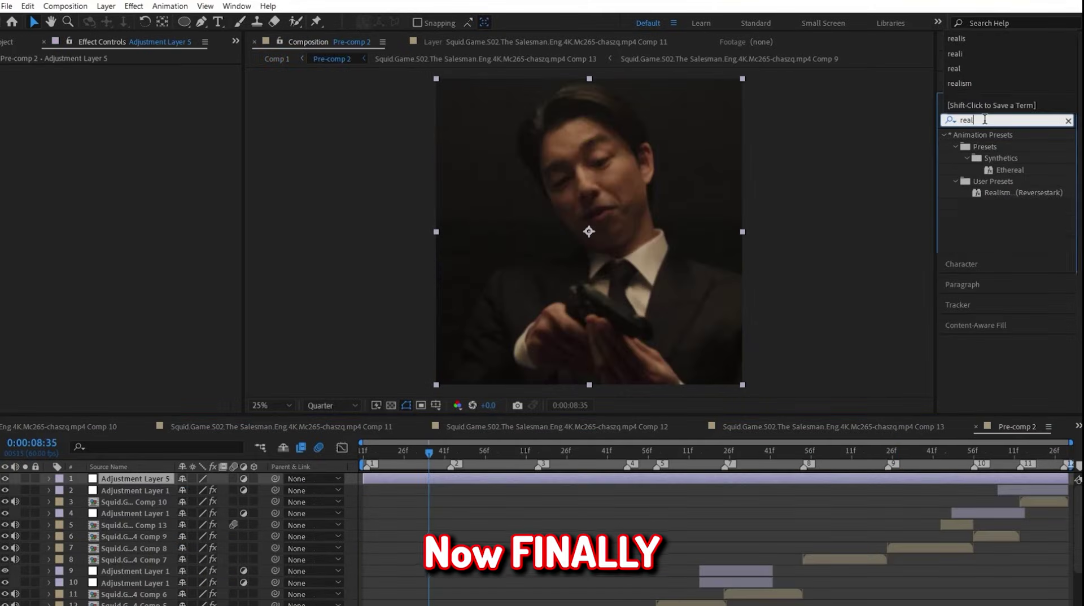
type("isk")
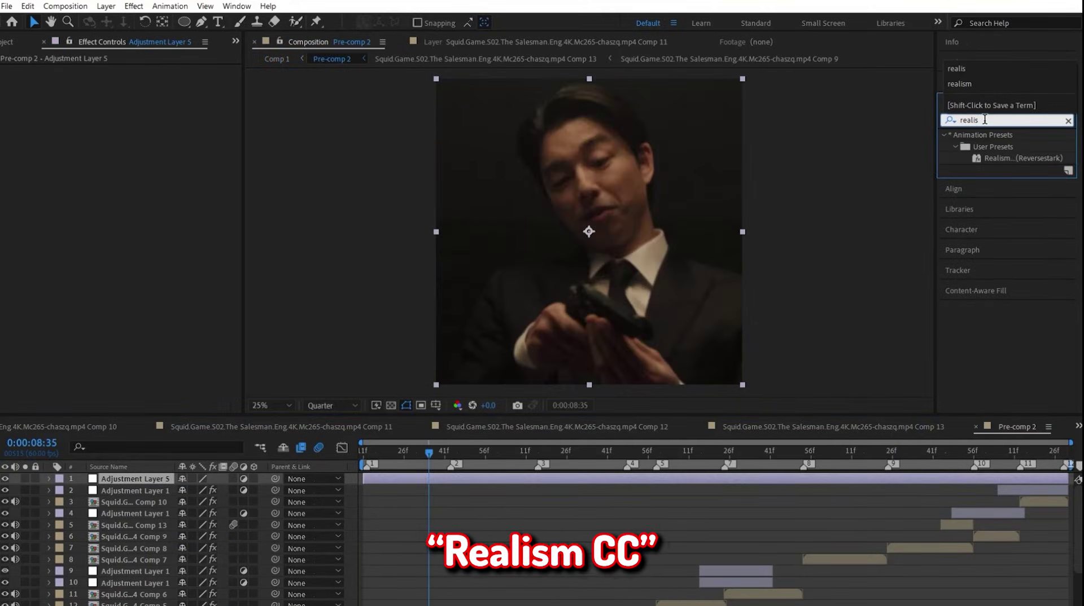
double_click(1023, 158)
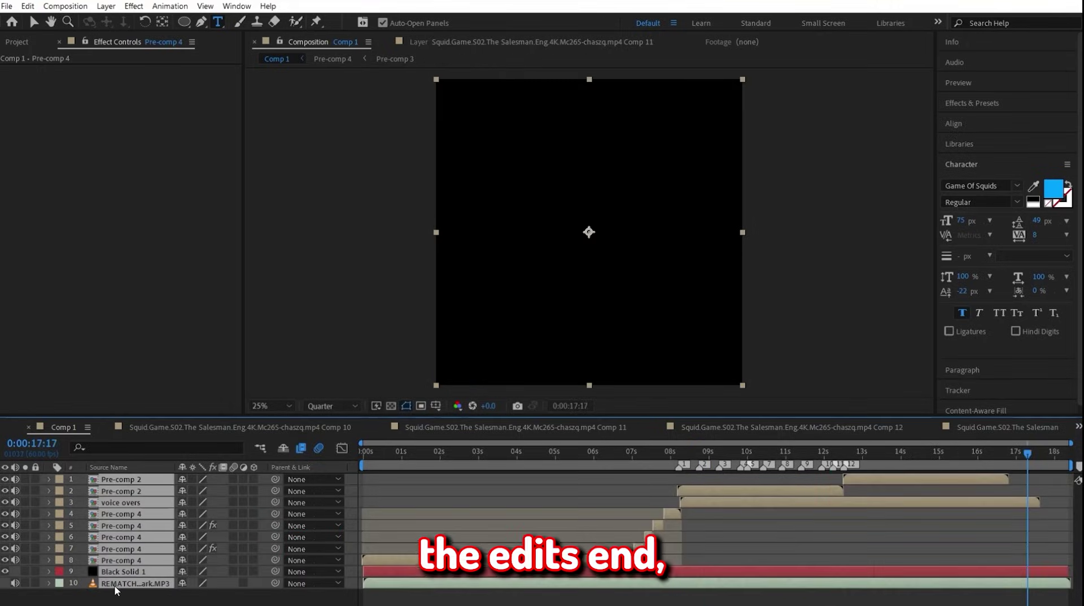
Precompose all Comp 1 layers with Ctrl+Shift+C into a new Pre-comp 5
key("ctrl+shift+c")
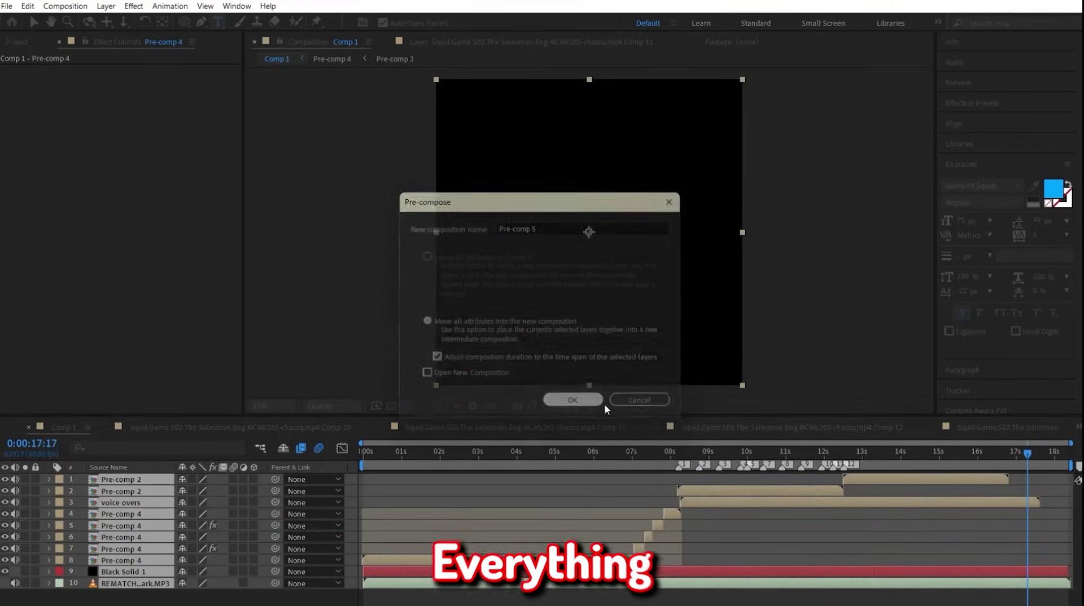